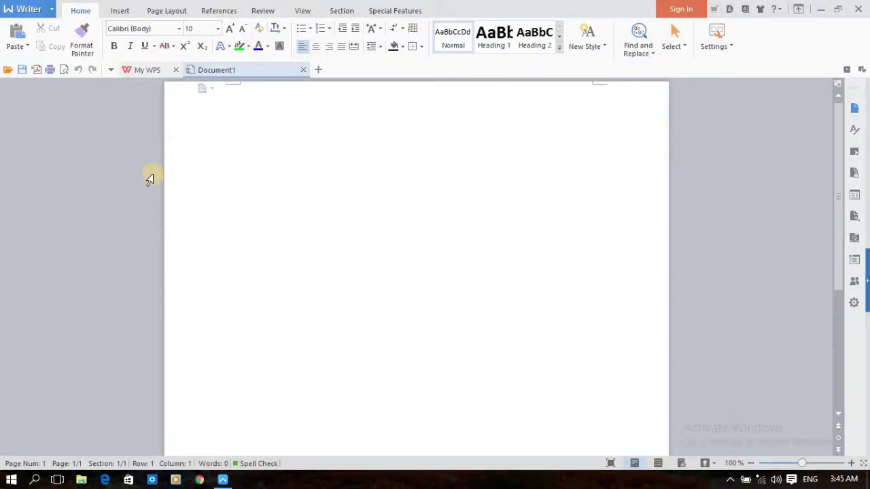
- Show the Insert tab's Breaks list of page, column and section break types
{"action": "left_click", "coordinate": [120, 11]}
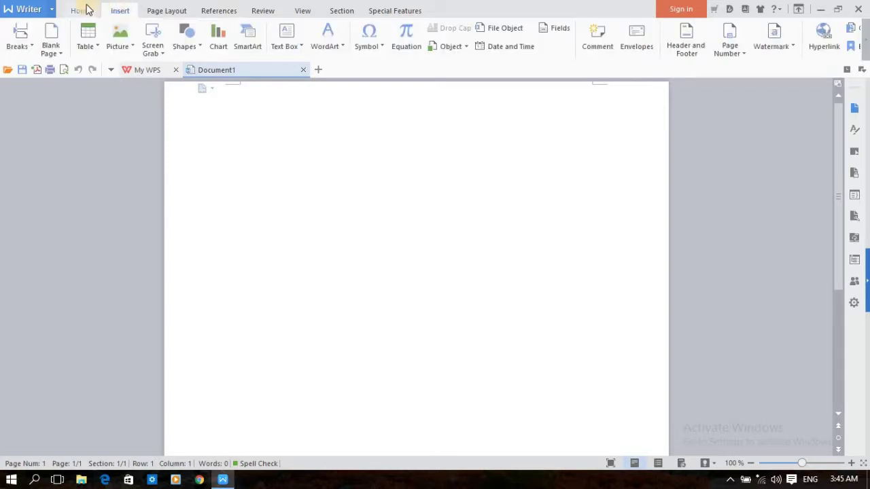
{"action": "left_click", "coordinate": [81, 10]}
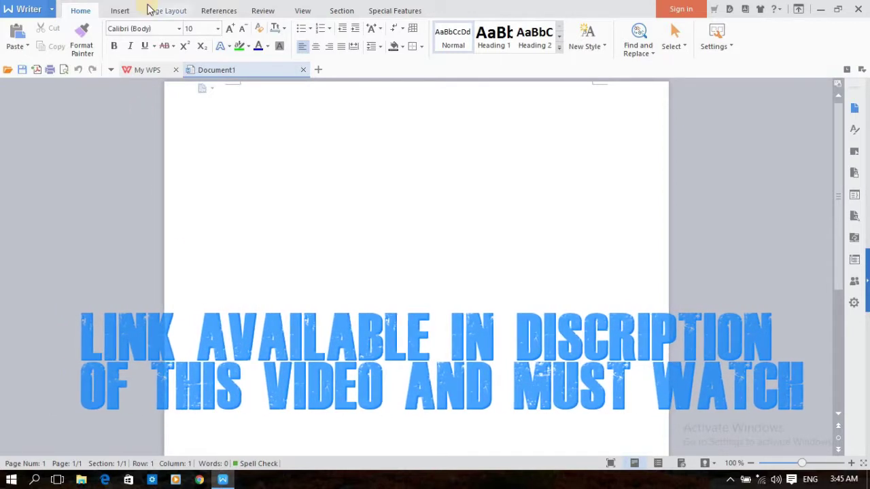
{"action": "left_click", "coordinate": [121, 10]}
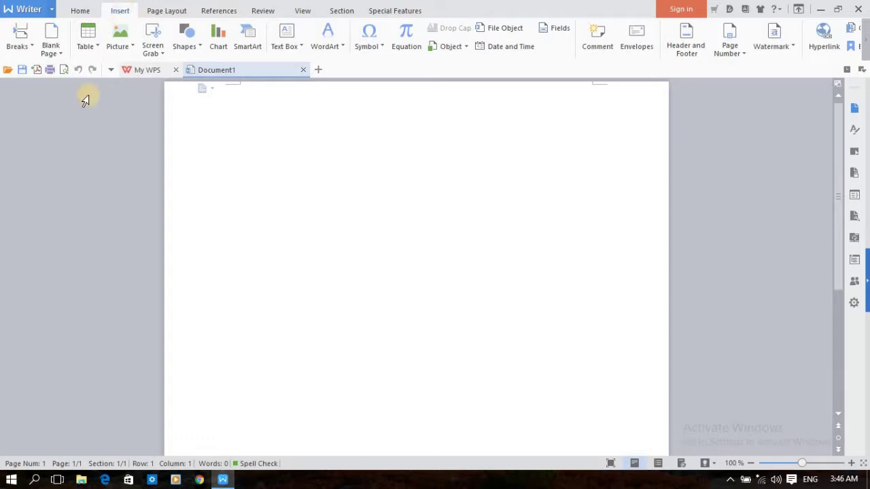
{"action": "left_click", "coordinate": [32, 46]}
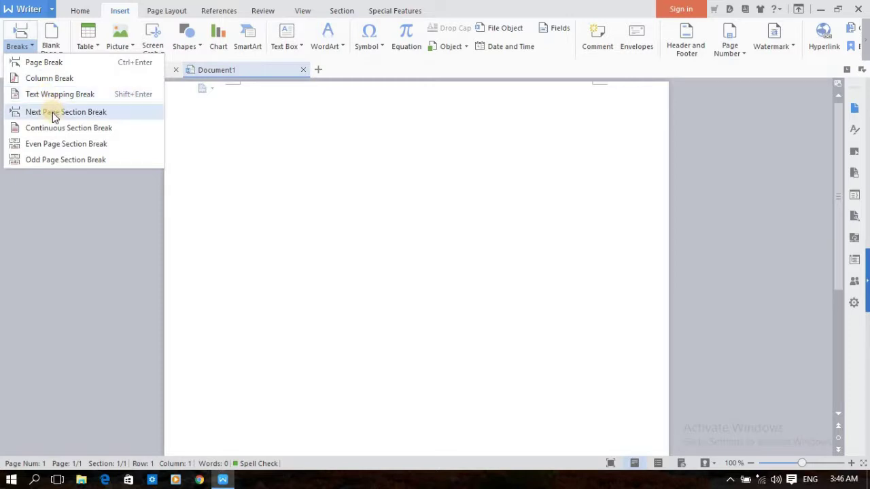
- Close the break list and show the vertical and horizontal Blank Page choices
{"action": "left_click", "coordinate": [69, 178]}
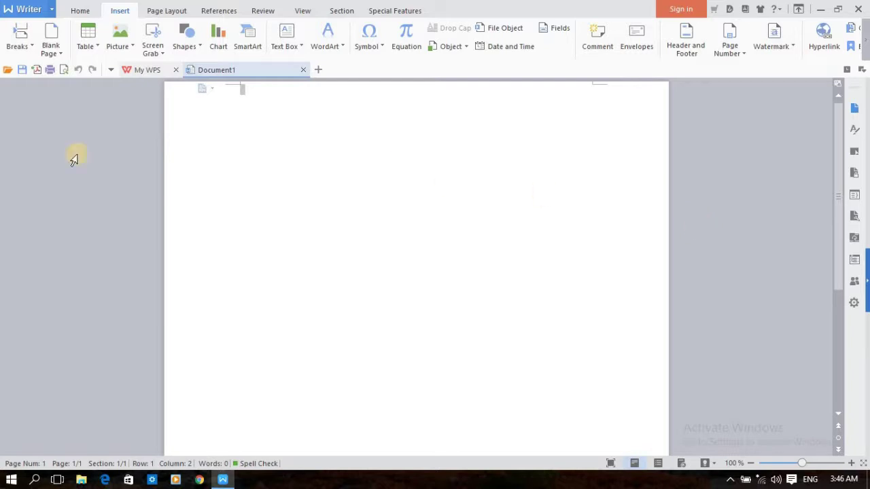
{"action": "left_click", "coordinate": [61, 54]}
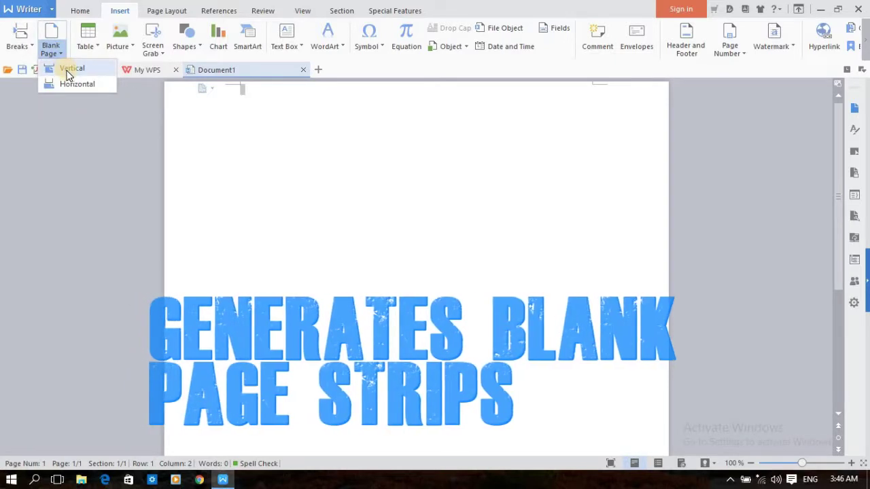
{"action": "left_click", "coordinate": [71, 84]}
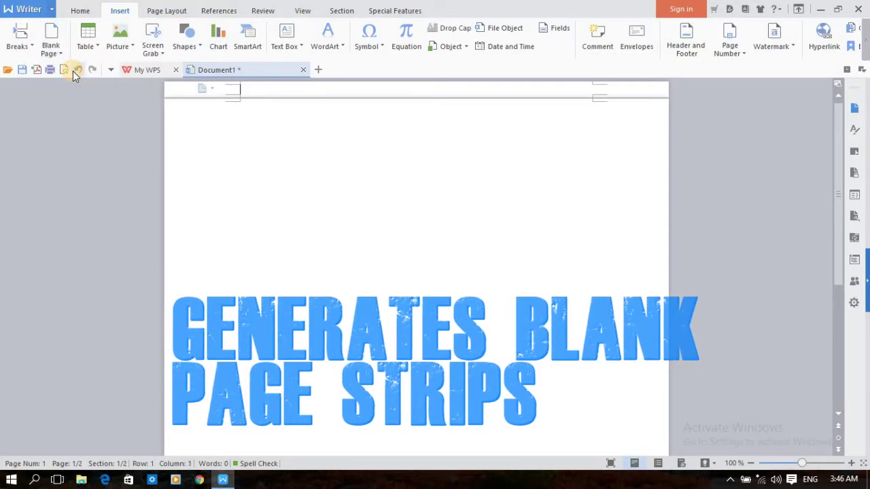
{"action": "left_click", "coordinate": [60, 54]}
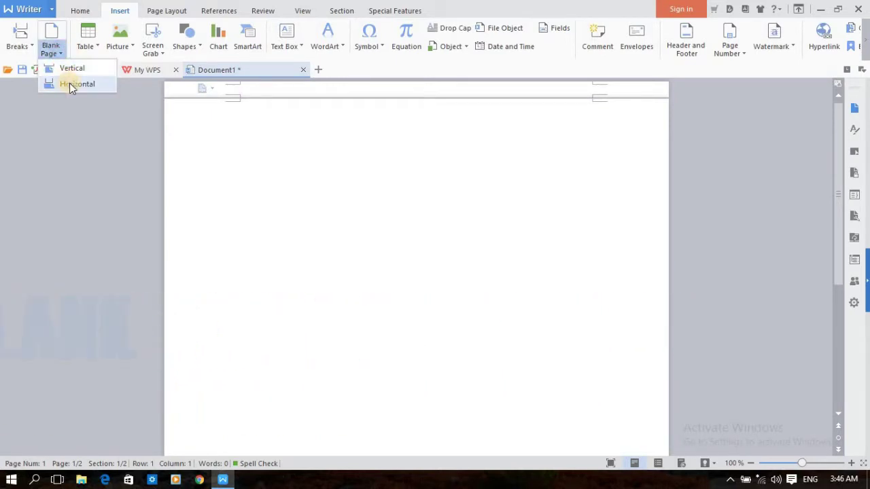
{"action": "left_click", "coordinate": [69, 82]}
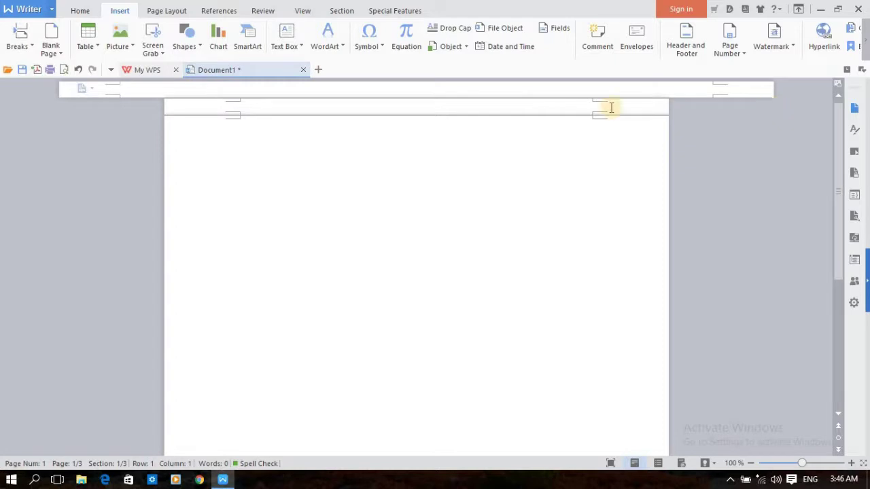
{"action": "left_click", "coordinate": [60, 53]}
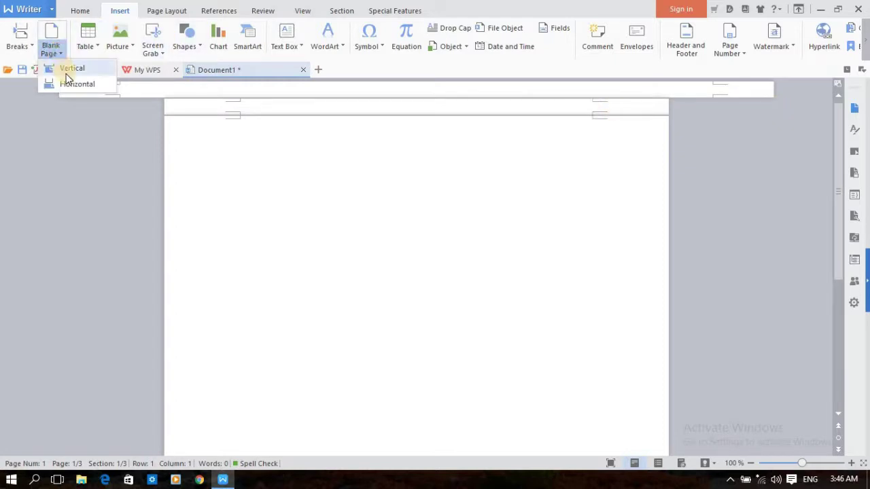
{"action": "left_click", "coordinate": [68, 69]}
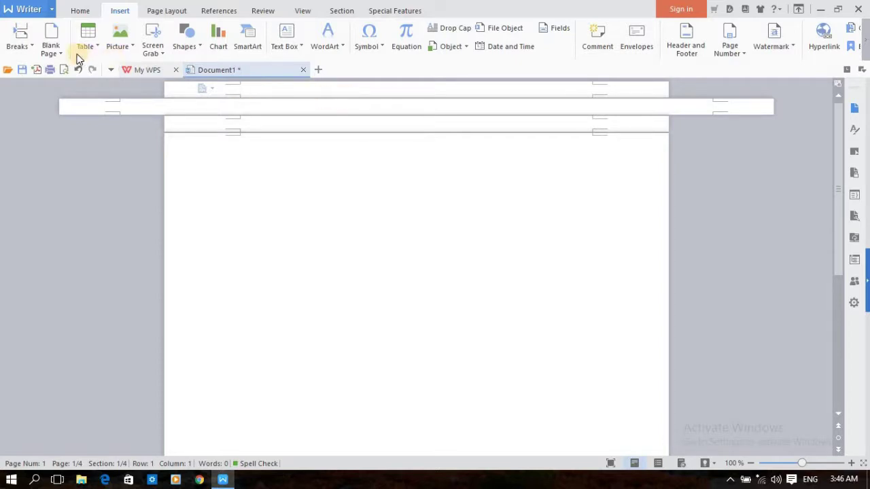
{"action": "left_click", "coordinate": [67, 55]}
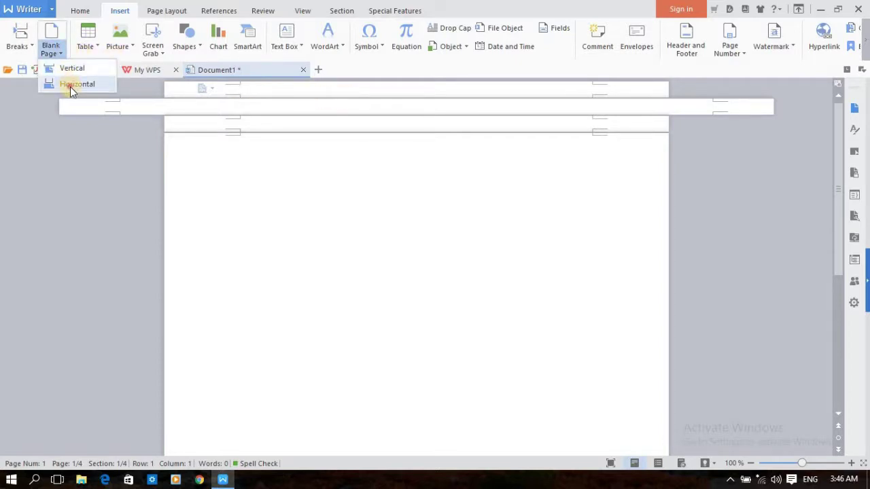
{"action": "left_click", "coordinate": [70, 86]}
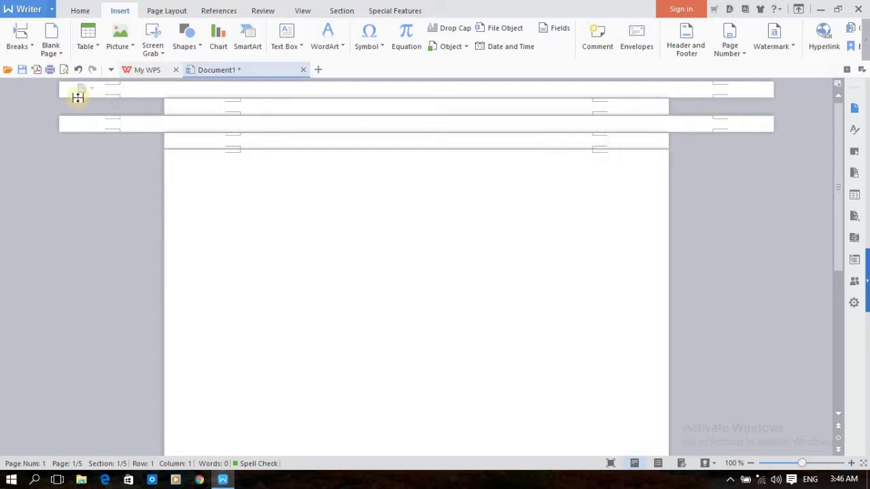
{"action": "left_click", "coordinate": [63, 92]}
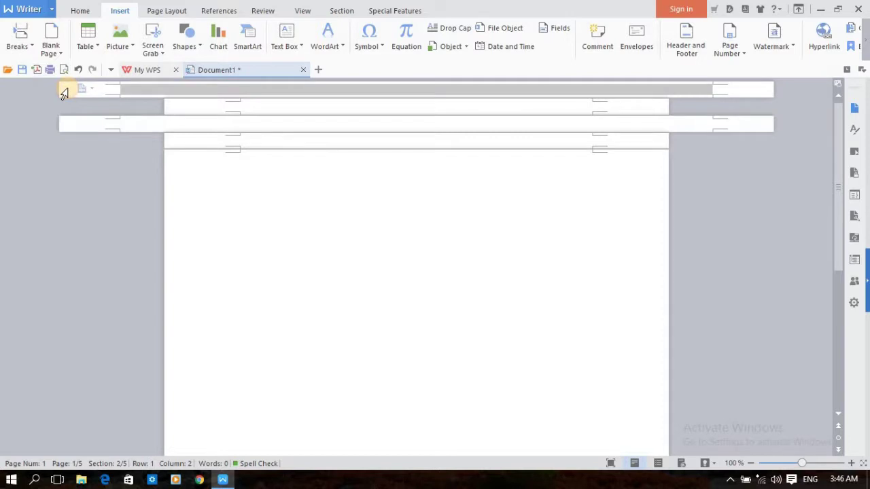
{"action": "key", "text": "Delete"}
{"action": "left_click", "coordinate": [68, 108]}
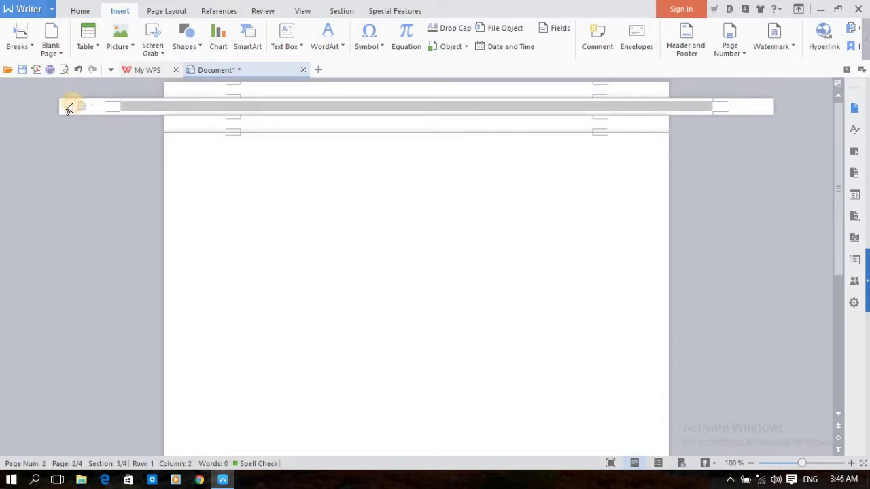
{"action": "key", "text": "Delete"}
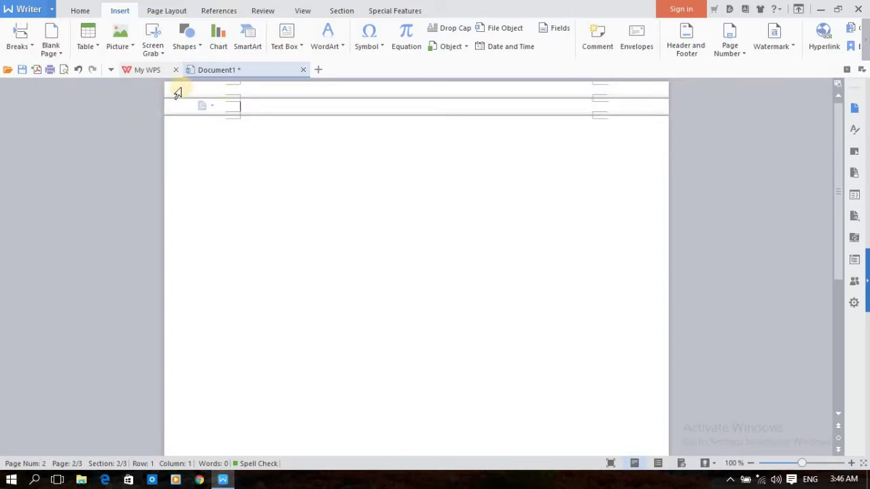
{"action": "left_click", "coordinate": [174, 95]}
{"action": "key", "text": "Delete"}
{"action": "left_click", "coordinate": [174, 95]}
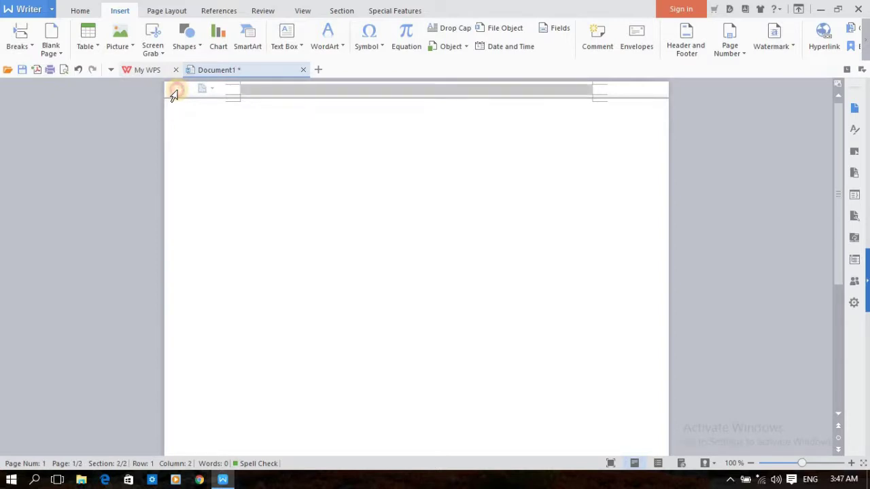
{"action": "key", "text": "Delete"}
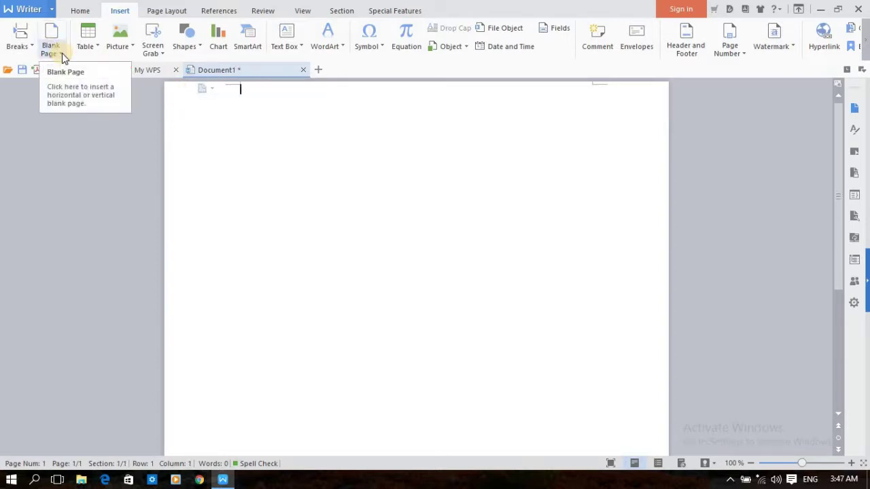
- Insert a 10×10 table, then extend it by two columns and one row
{"action": "left_click", "coordinate": [96, 45]}
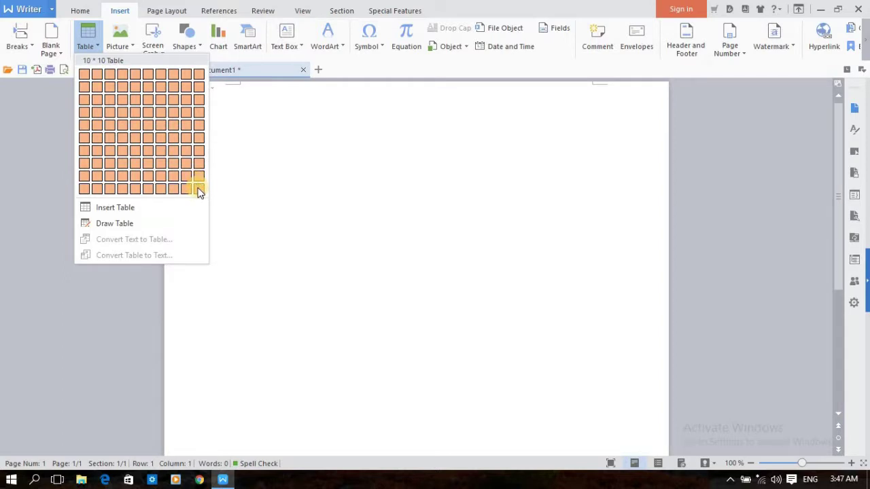
{"action": "left_click", "coordinate": [199, 190]}
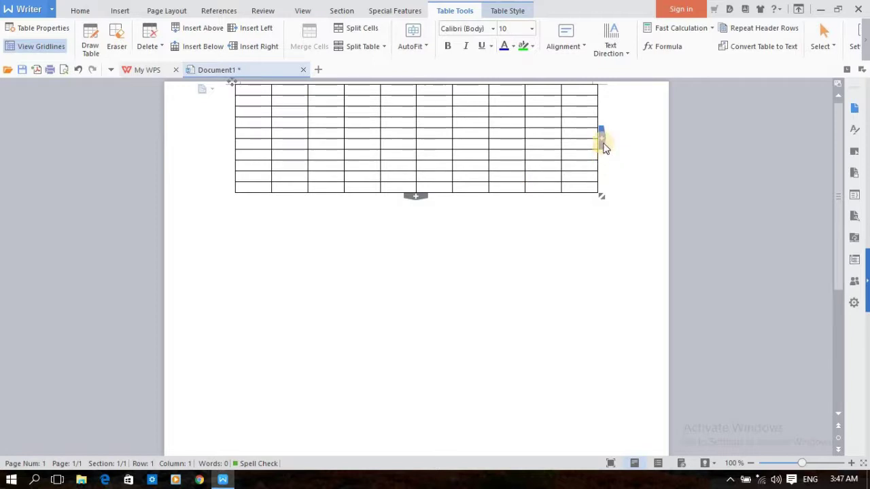
{"action": "left_click", "coordinate": [602, 143]}
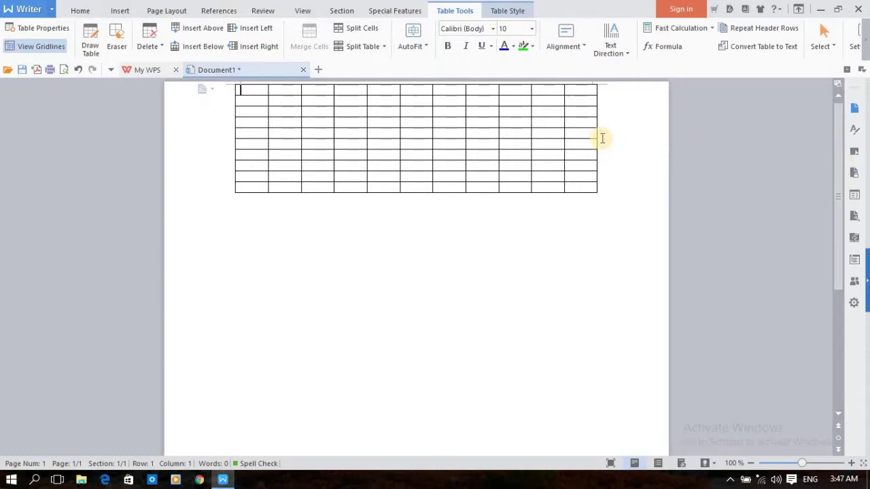
{"action": "left_click", "coordinate": [601, 138]}
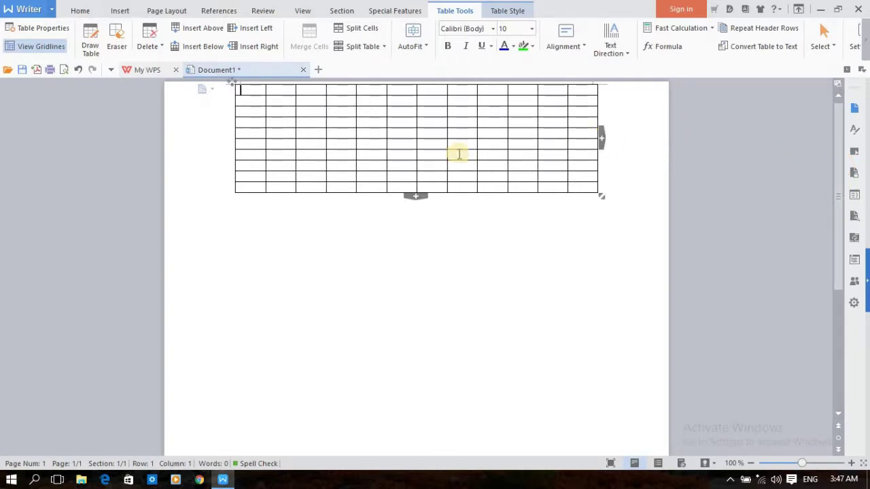
{"action": "left_click", "coordinate": [415, 197]}
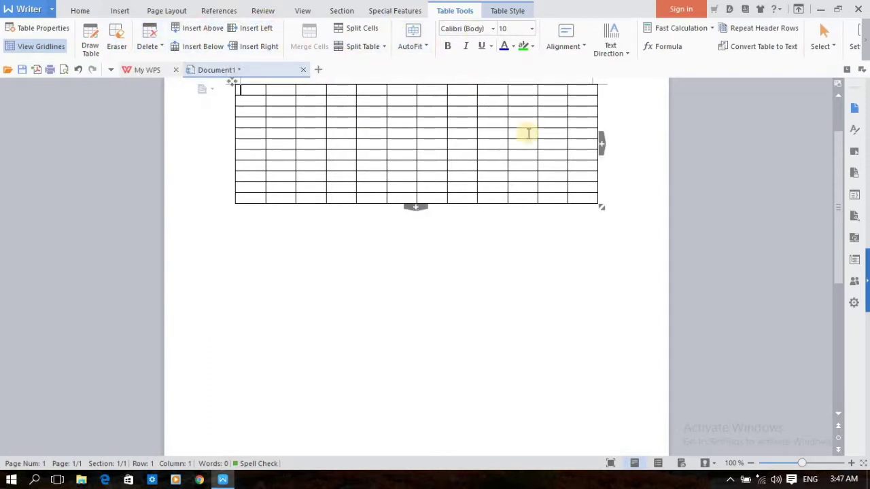
- Look through the table's cell alignment, text direction and fast calculation options
{"action": "left_click", "coordinate": [585, 49]}
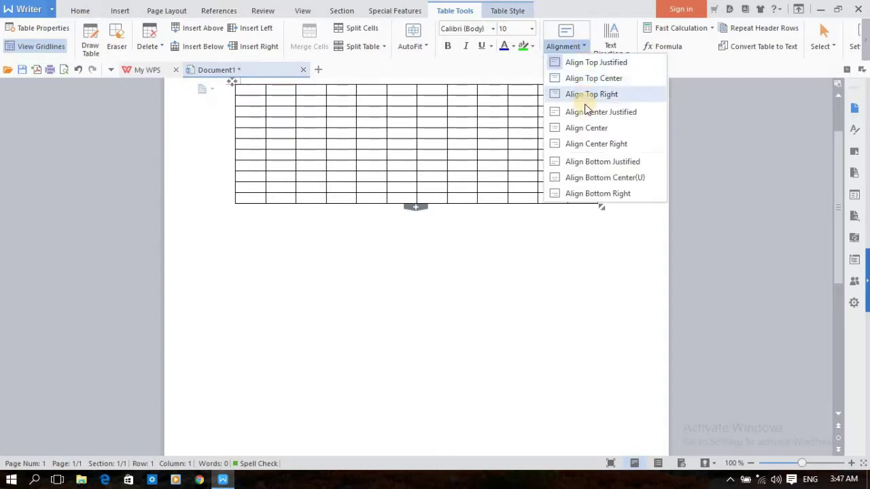
{"action": "left_click", "coordinate": [691, 136]}
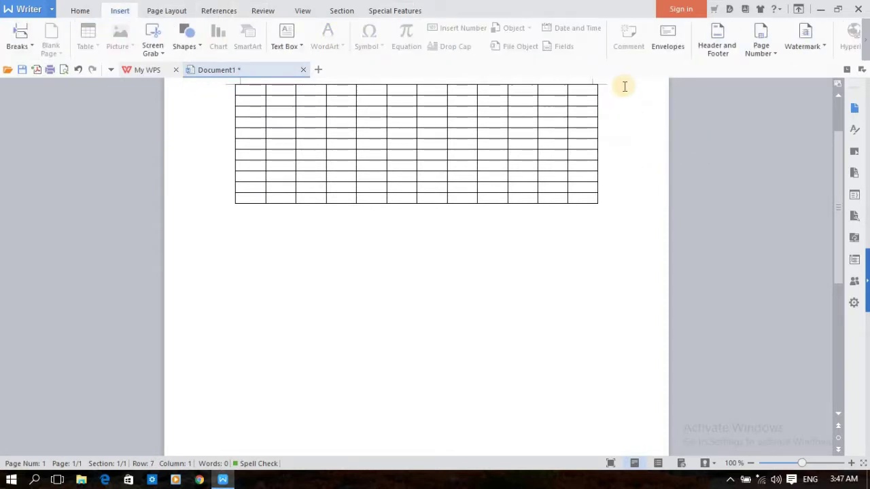
{"action": "left_click", "coordinate": [442, 142]}
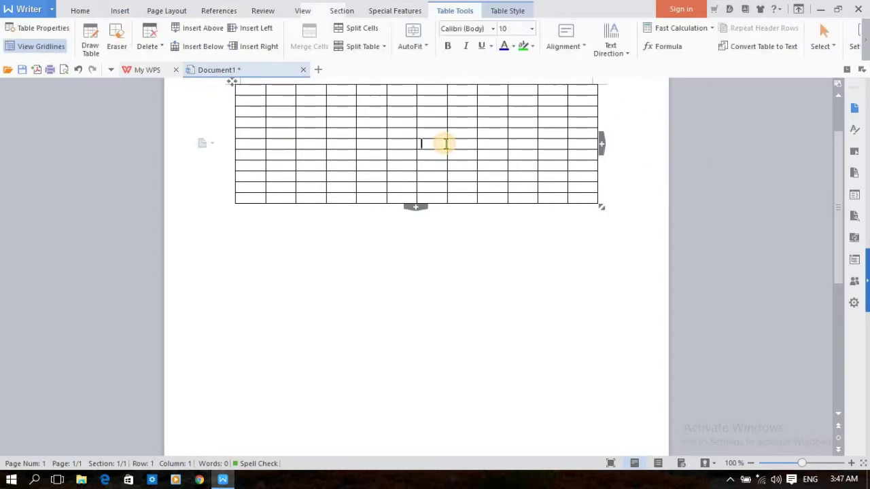
{"action": "left_click", "coordinate": [626, 54]}
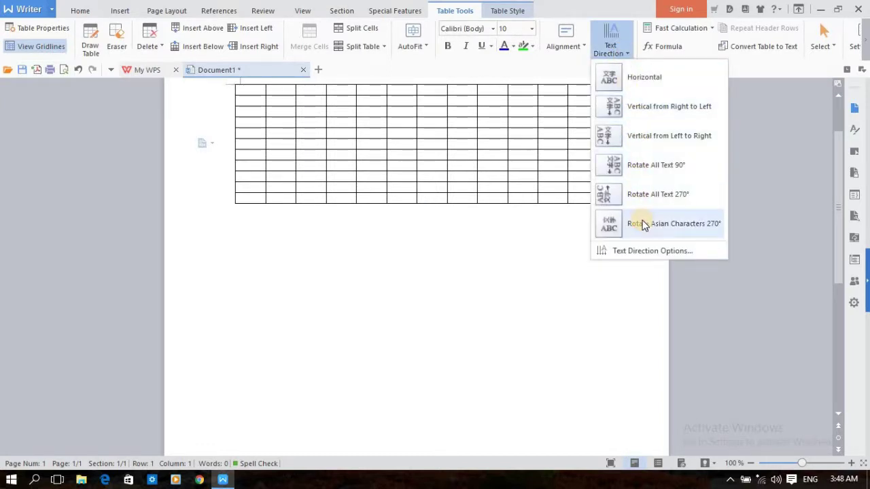
{"action": "left_click", "coordinate": [523, 286]}
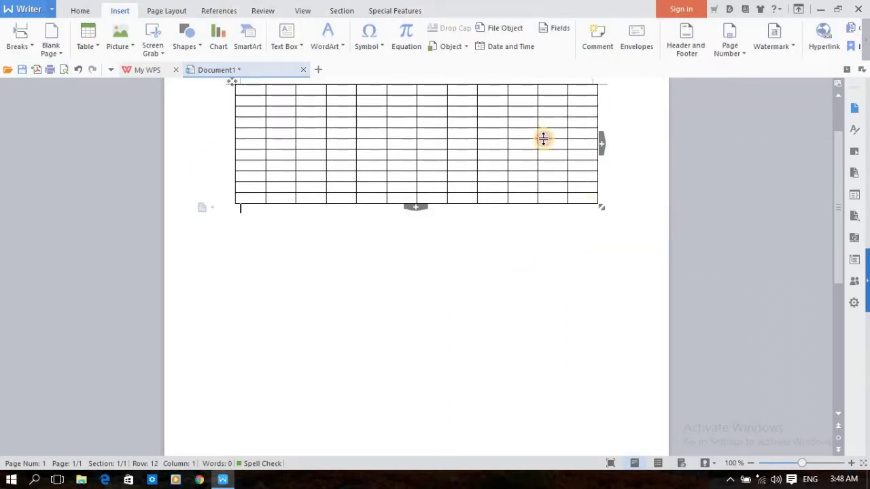
{"action": "left_click", "coordinate": [373, 147]}
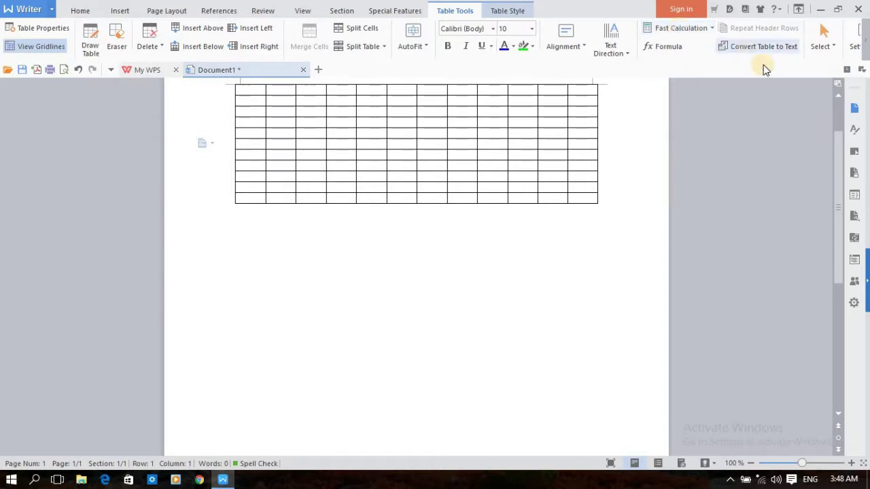
{"action": "left_click", "coordinate": [712, 29]}
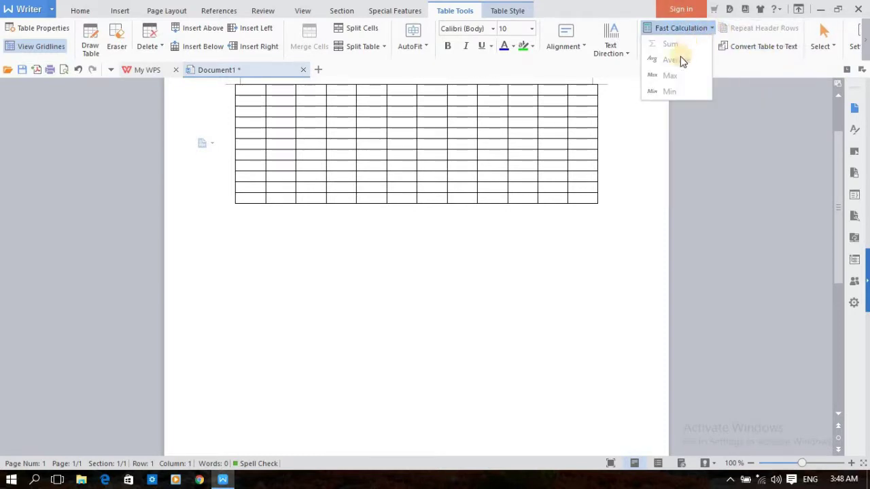
{"action": "left_click", "coordinate": [516, 134]}
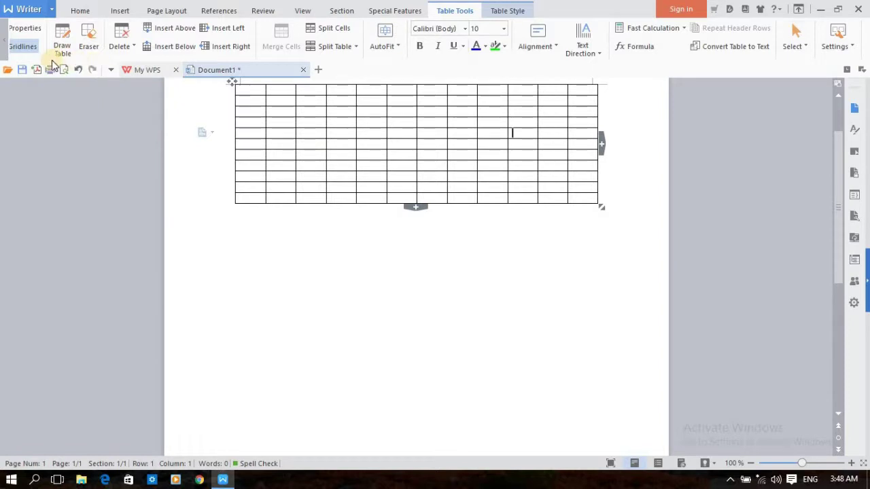
- Undo six times to remove the table changes and the table itself
{"action": "left_click", "coordinate": [78, 71]}
{"action": "left_click", "coordinate": [78, 71]}
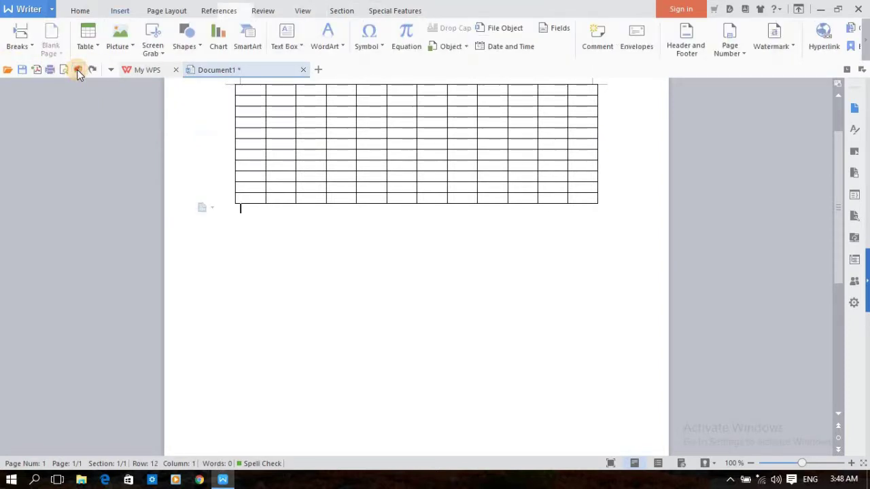
{"action": "left_click", "coordinate": [78, 71]}
{"action": "left_click", "coordinate": [78, 71]}
{"action": "left_click", "coordinate": [78, 71]}
{"action": "left_click", "coordinate": [78, 71]}
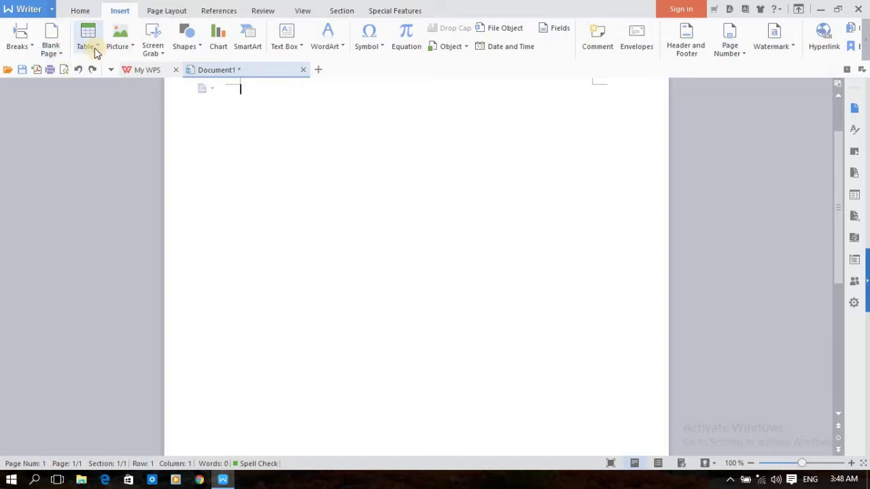
- Try Picture > From File, browse Documents, cancel, then reopen the picture source list
{"action": "left_click", "coordinate": [132, 50]}
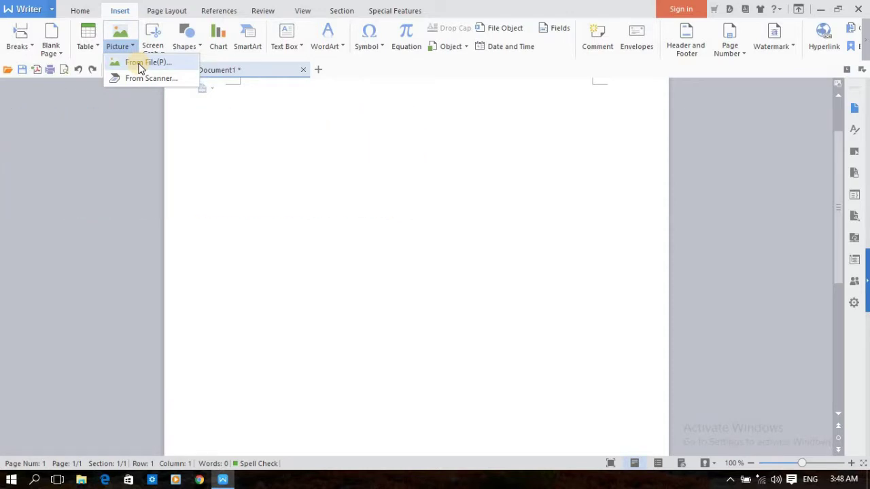
{"action": "left_click", "coordinate": [139, 63]}
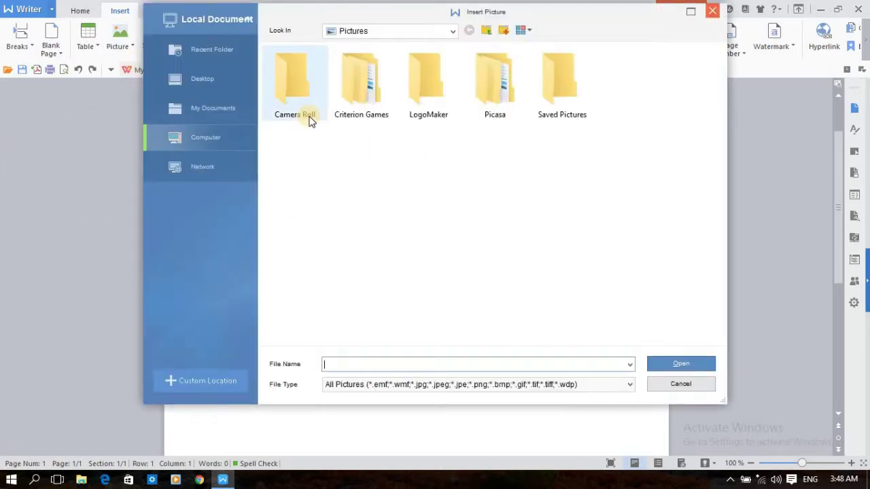
{"action": "left_click", "coordinate": [195, 112]}
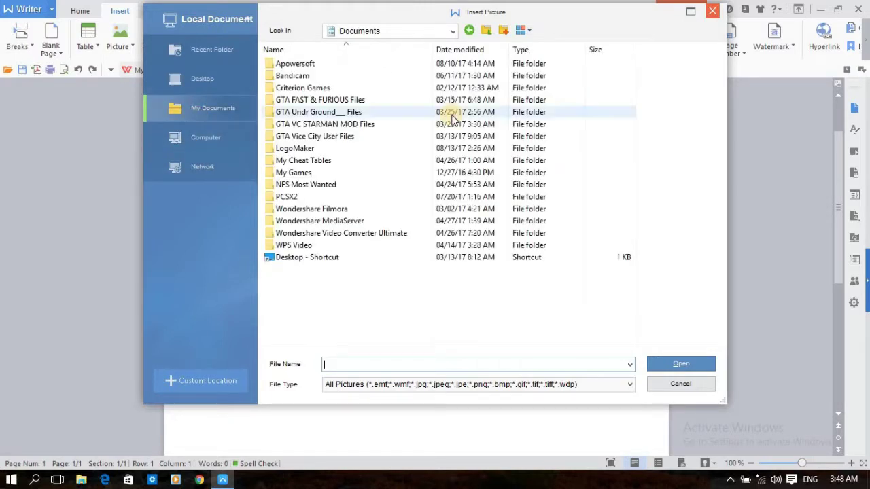
{"action": "left_click", "coordinate": [713, 11]}
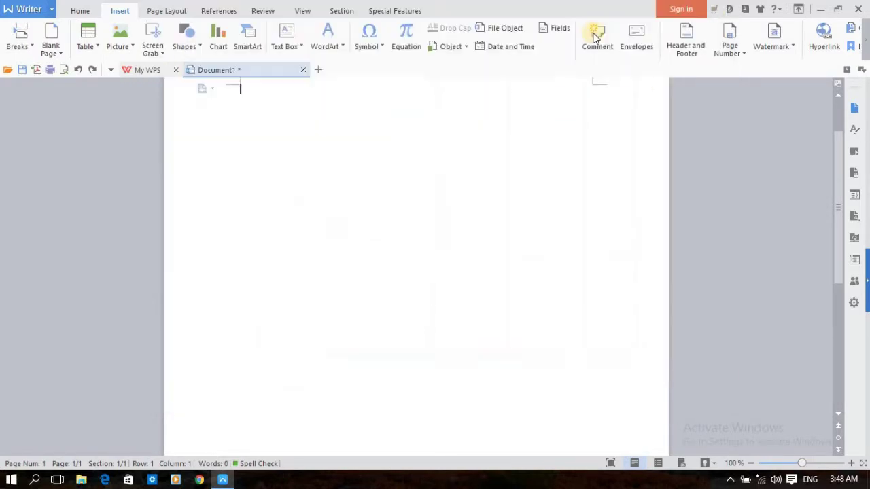
{"action": "left_click", "coordinate": [129, 46]}
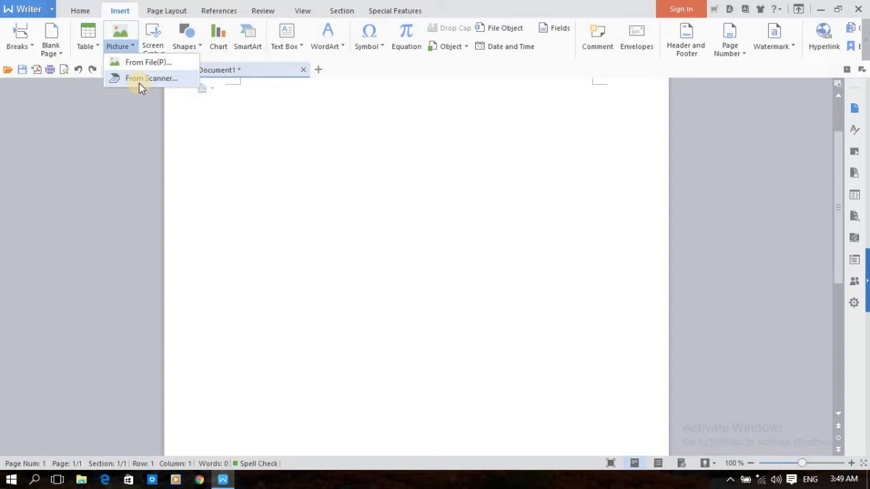
- Close the picture source list by clicking the blank page
{"action": "left_click", "coordinate": [259, 137]}
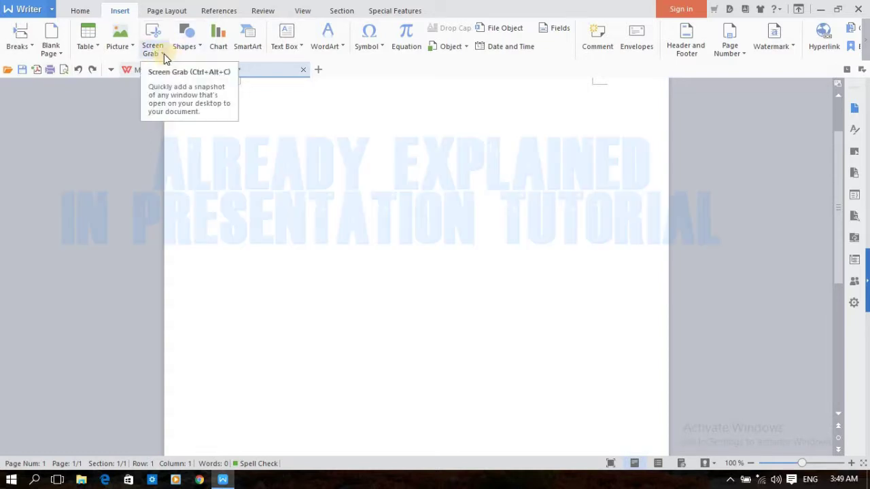
- Insert a Screen Grab at the start of the document
{"action": "left_click", "coordinate": [164, 53]}
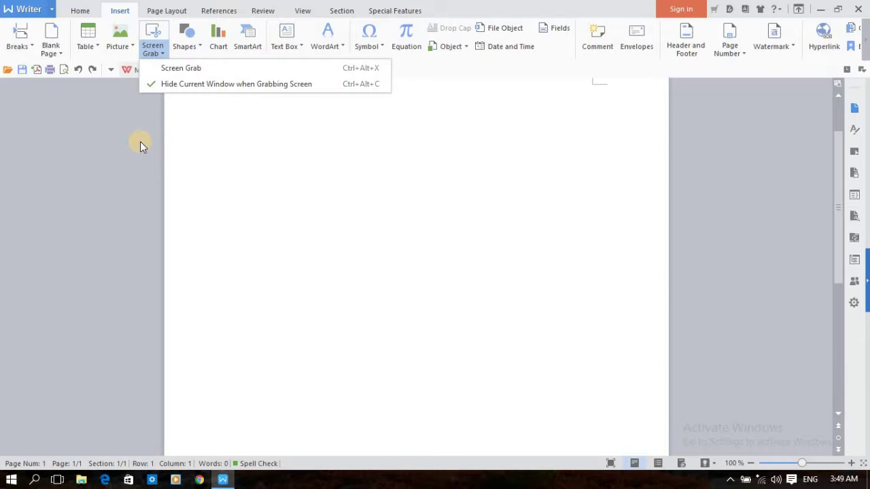
{"action": "left_click", "coordinate": [140, 141]}
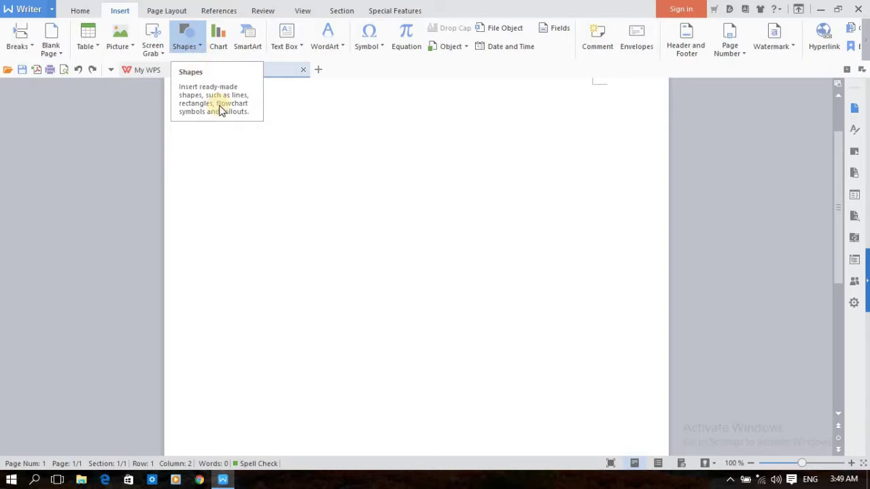
{"action": "left_click", "coordinate": [202, 47]}
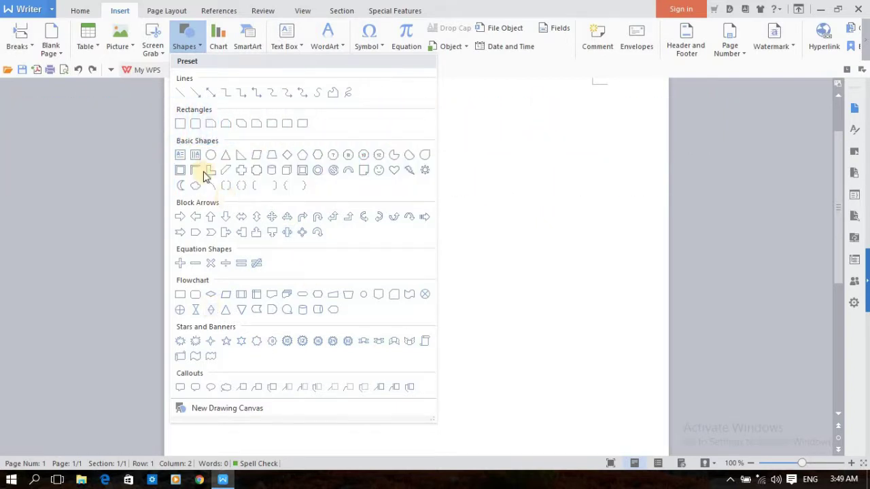
{"action": "left_click", "coordinate": [181, 123]}
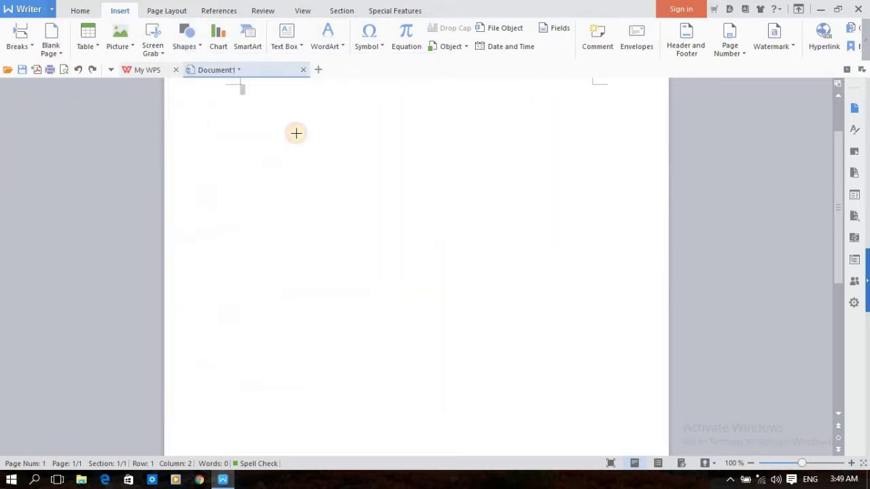
{"action": "left_click_drag", "start_coordinate": [306, 124], "coordinate": [435, 208]}
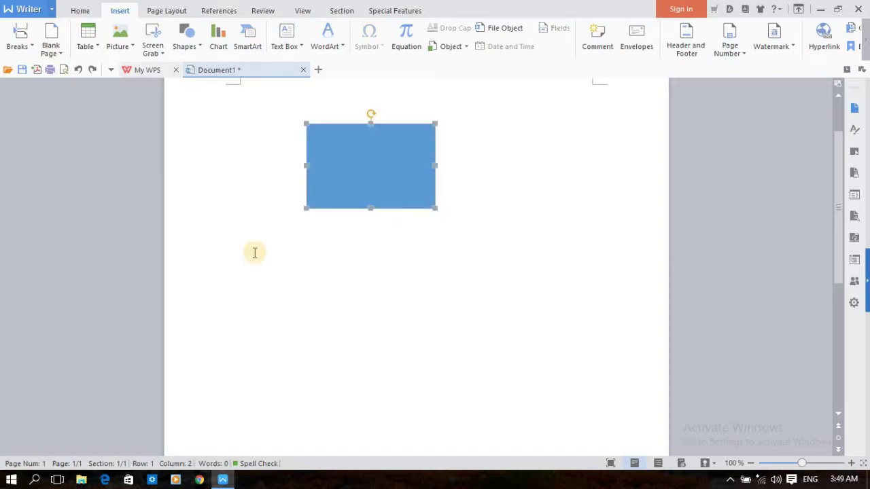
{"action": "left_click", "coordinate": [389, 170]}
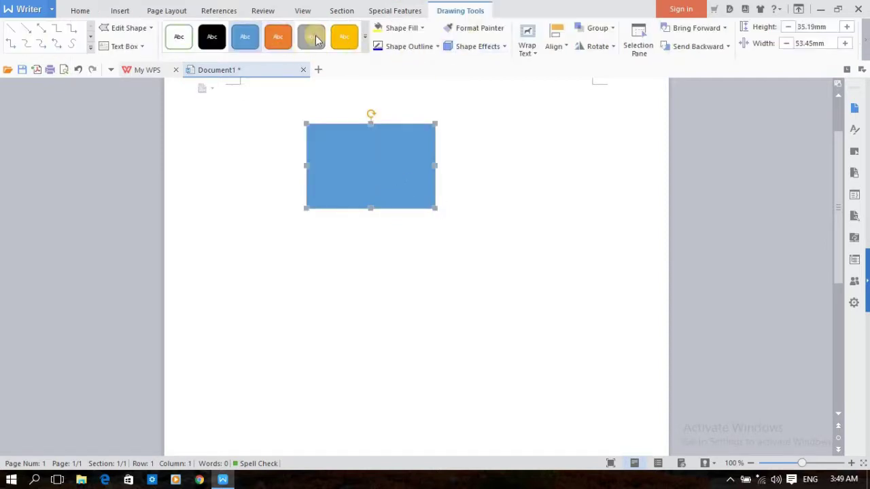
{"action": "left_click", "coordinate": [421, 29]}
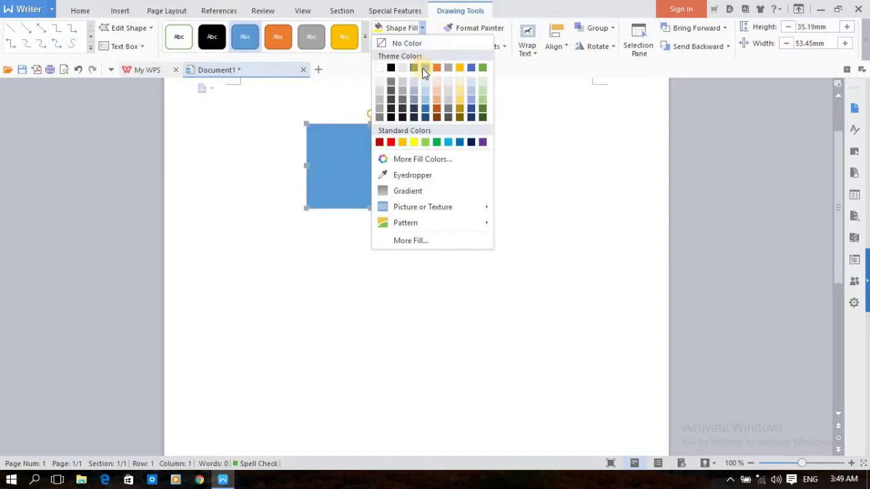
{"action": "left_click", "coordinate": [482, 141]}
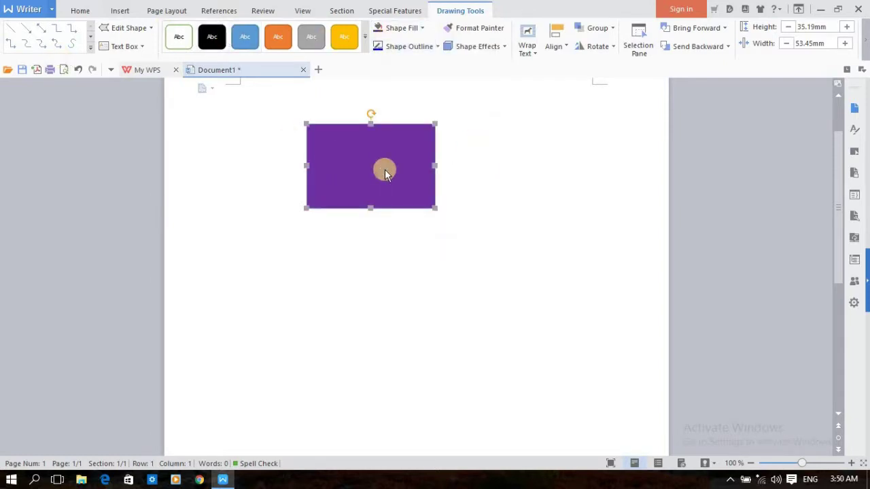
{"action": "key", "text": "Delete"}
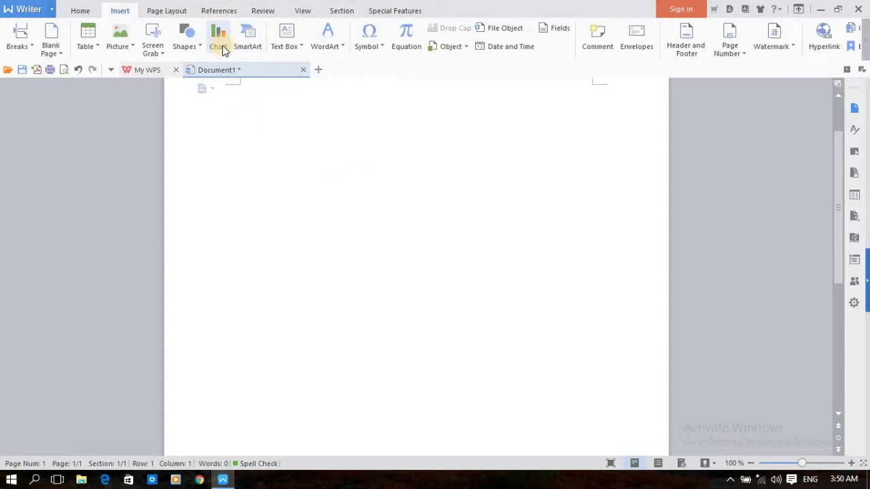
{"action": "left_click", "coordinate": [221, 45]}
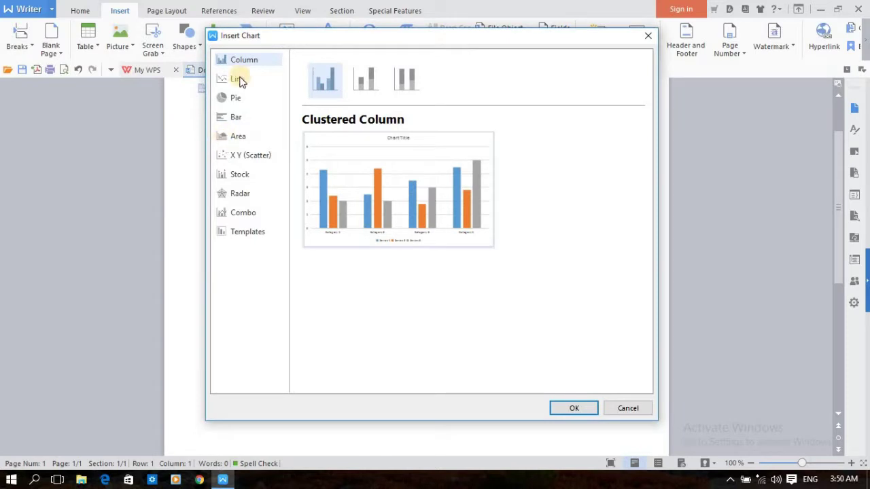
{"action": "left_click", "coordinate": [237, 80]}
{"action": "left_click", "coordinate": [236, 100]}
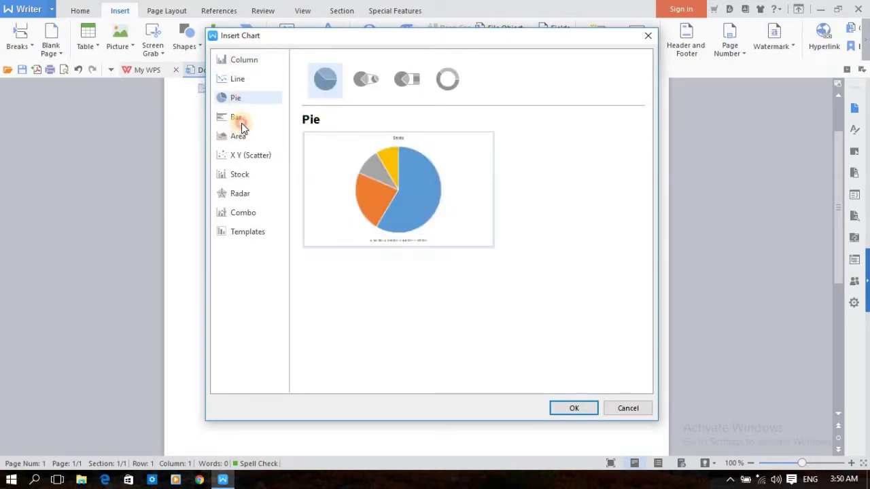
{"action": "left_click", "coordinate": [242, 138]}
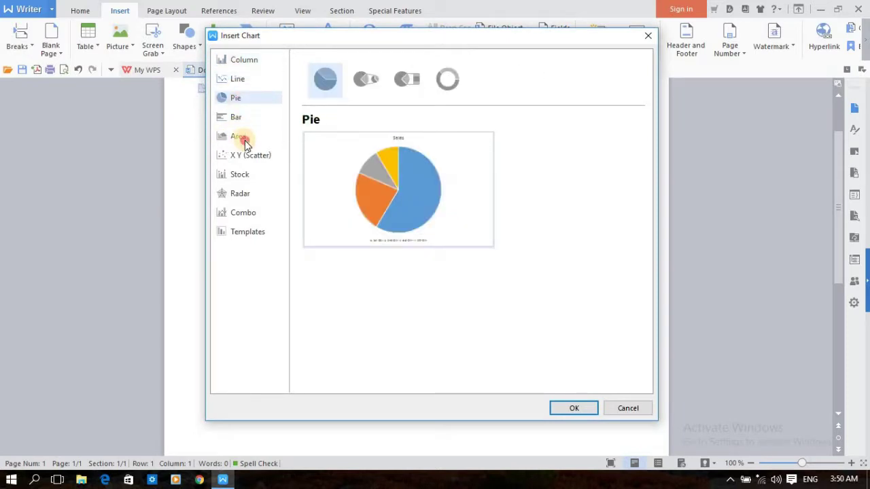
{"action": "left_click", "coordinate": [250, 178]}
{"action": "left_click", "coordinate": [248, 196]}
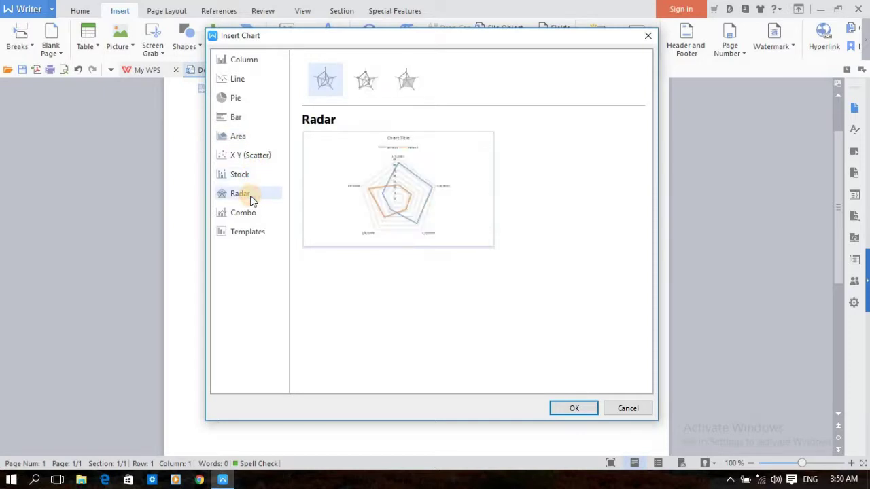
{"action": "left_click", "coordinate": [253, 214]}
{"action": "left_click", "coordinate": [259, 232]}
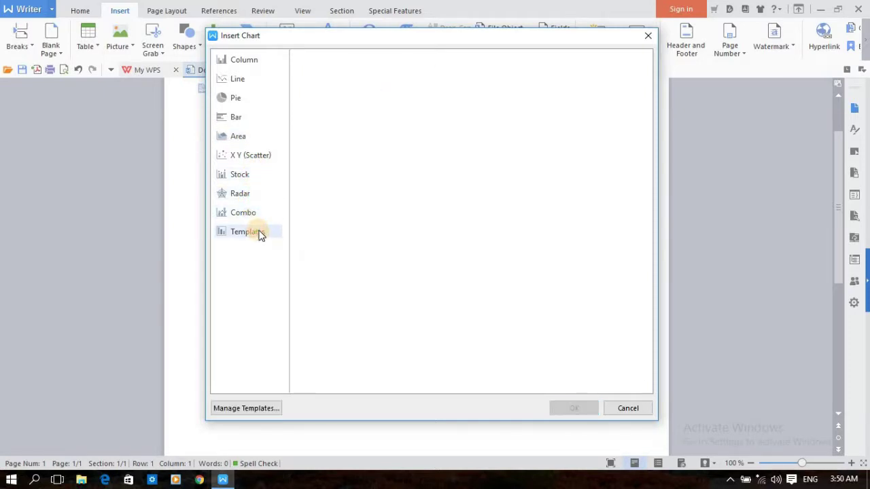
{"action": "left_click", "coordinate": [243, 175]}
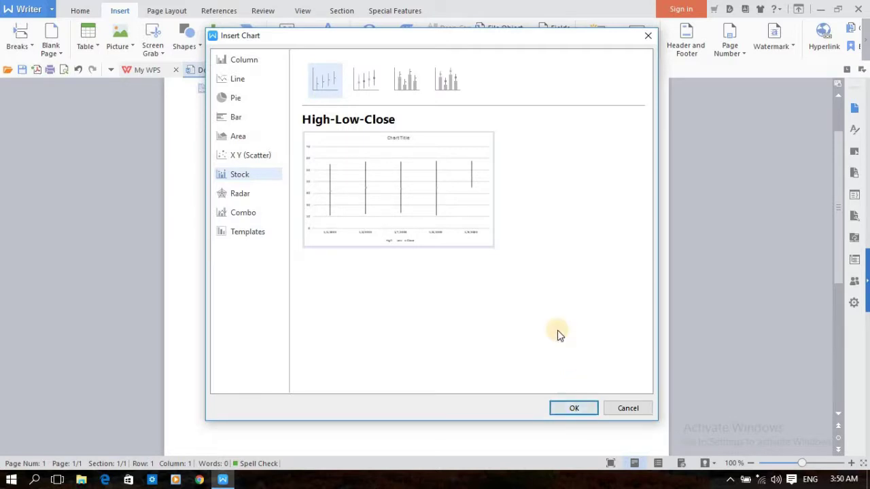
{"action": "left_click", "coordinate": [648, 36]}
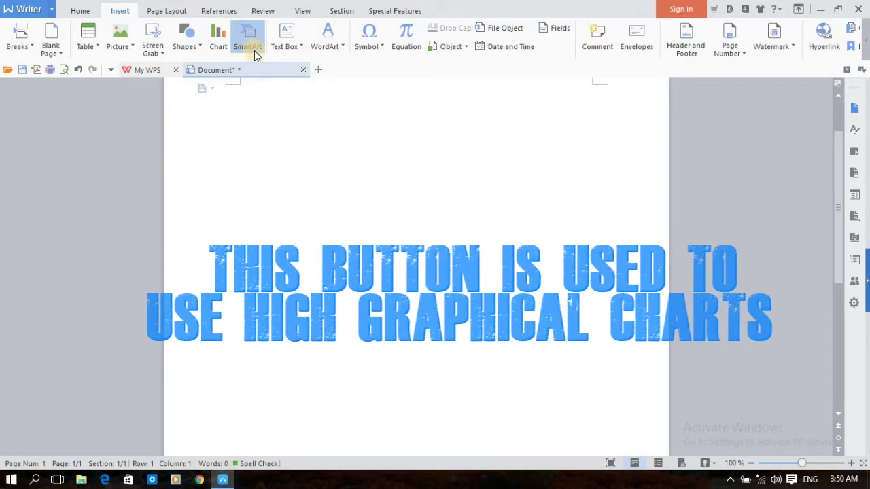
- Insert an Organization Chart SmartArt, then select the whole diagram and delete it
{"action": "left_click", "coordinate": [248, 46]}
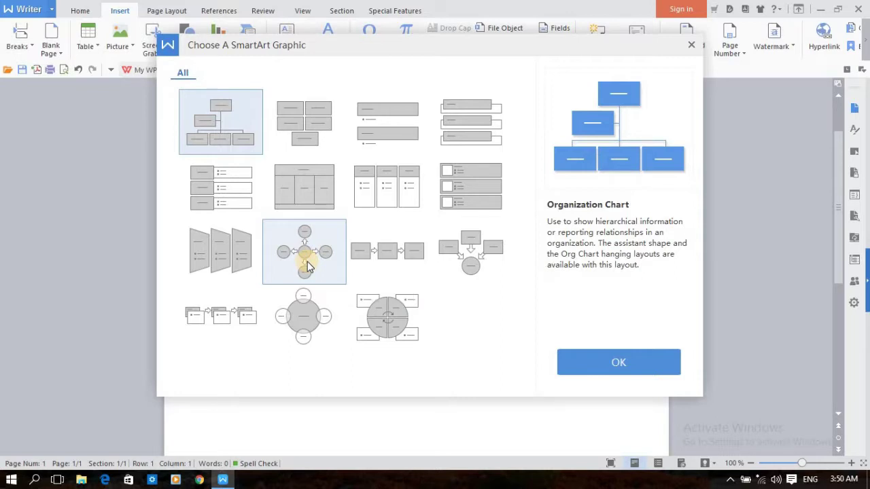
{"action": "left_click", "coordinate": [584, 360]}
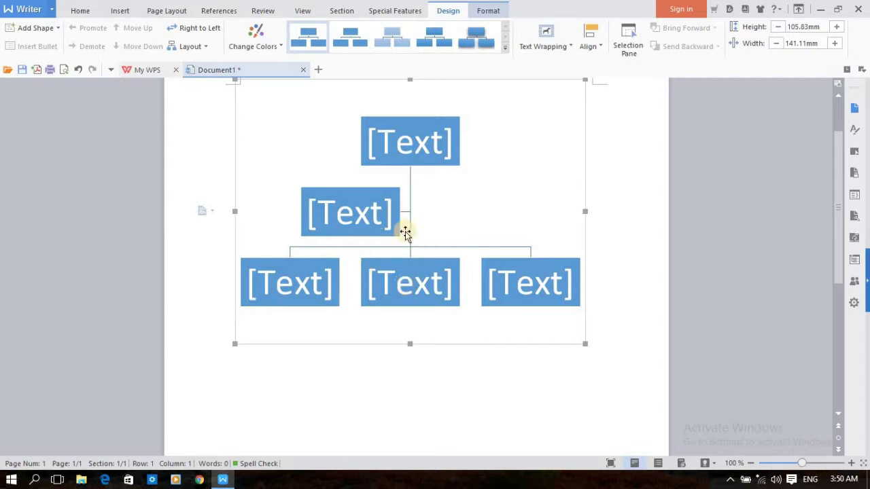
{"action": "left_click", "coordinate": [448, 141]}
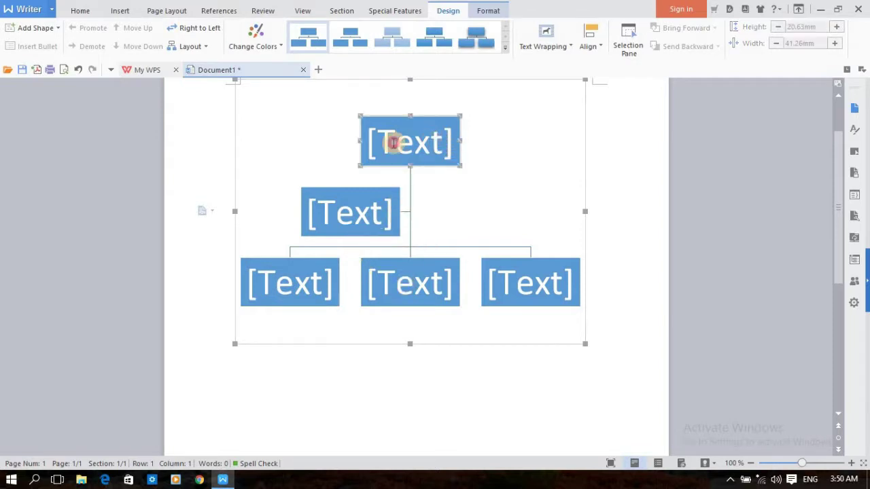
{"action": "left_click", "coordinate": [418, 146]}
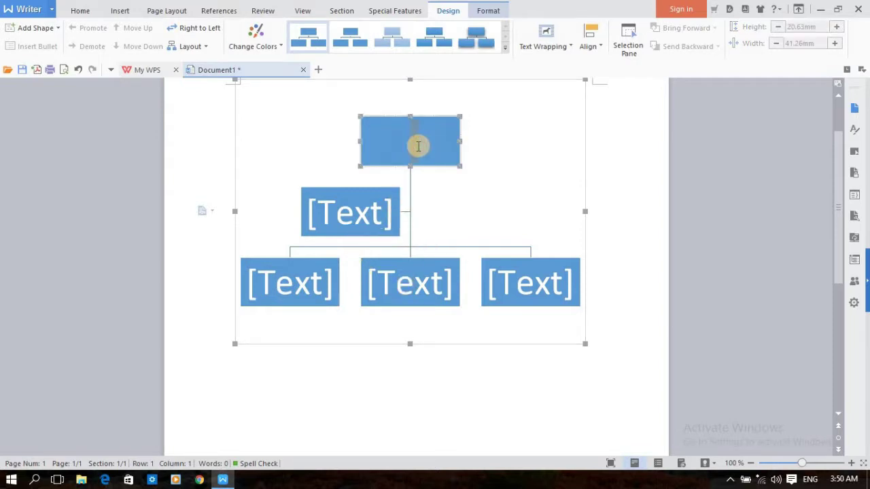
{"action": "key", "text": "Escape"}
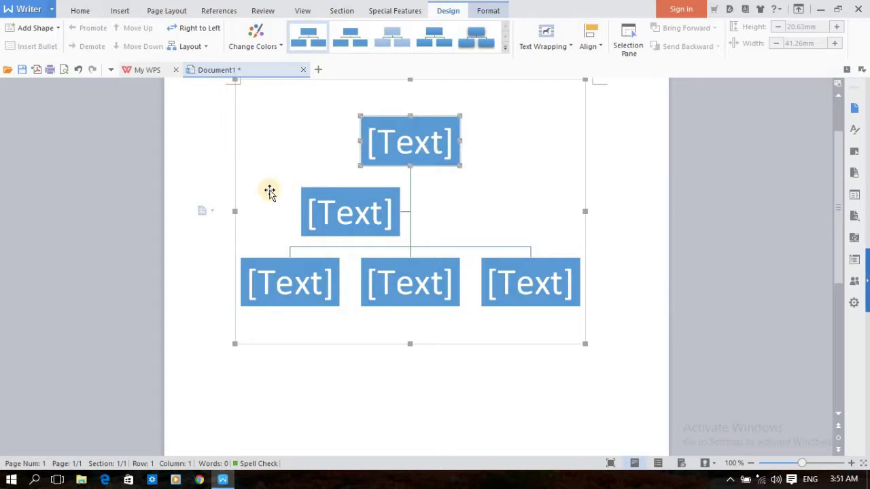
{"action": "left_click", "coordinate": [269, 192]}
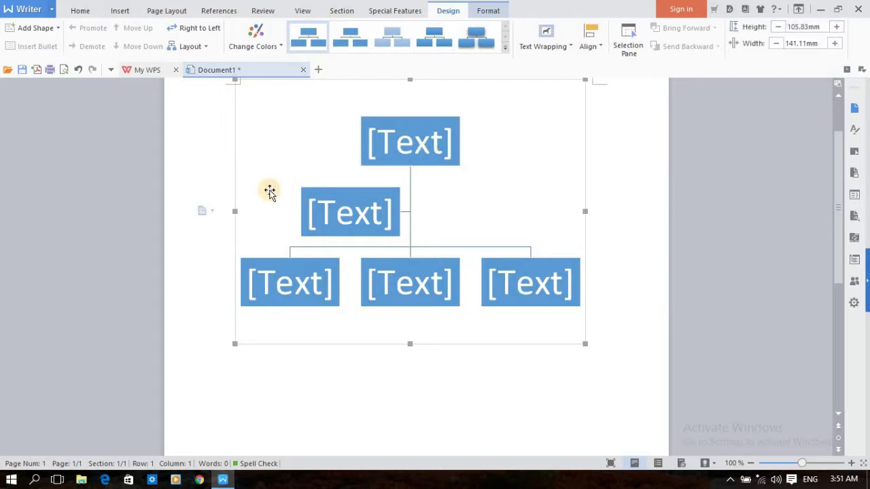
{"action": "key", "text": "Delete"}
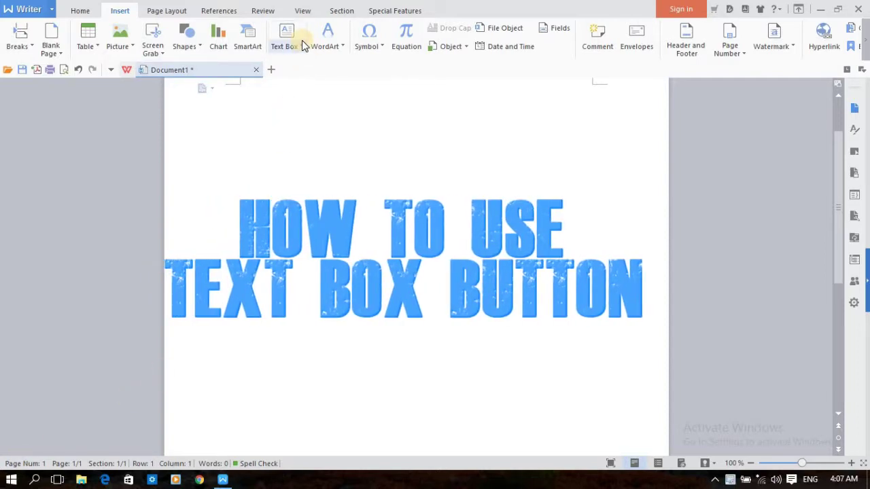
- Draw a blue rectangle near the top of the page using the Shapes rectangle
{"action": "left_click", "coordinate": [302, 42]}
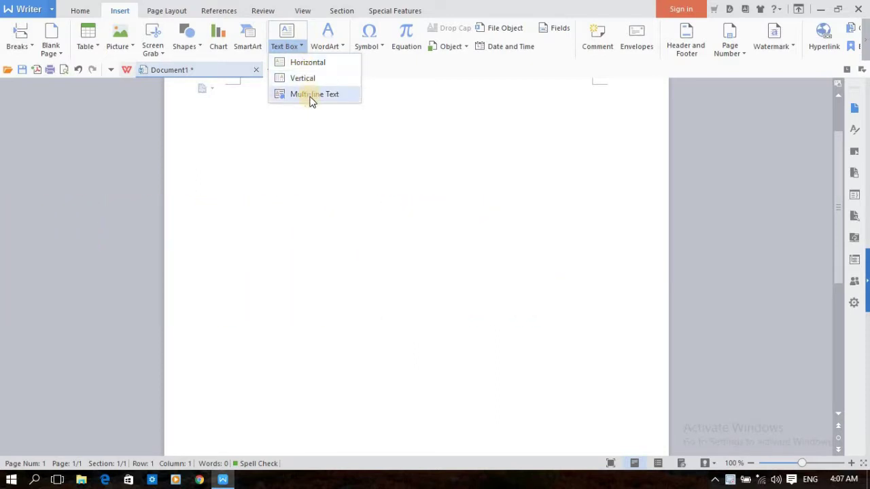
{"action": "left_click", "coordinate": [315, 143]}
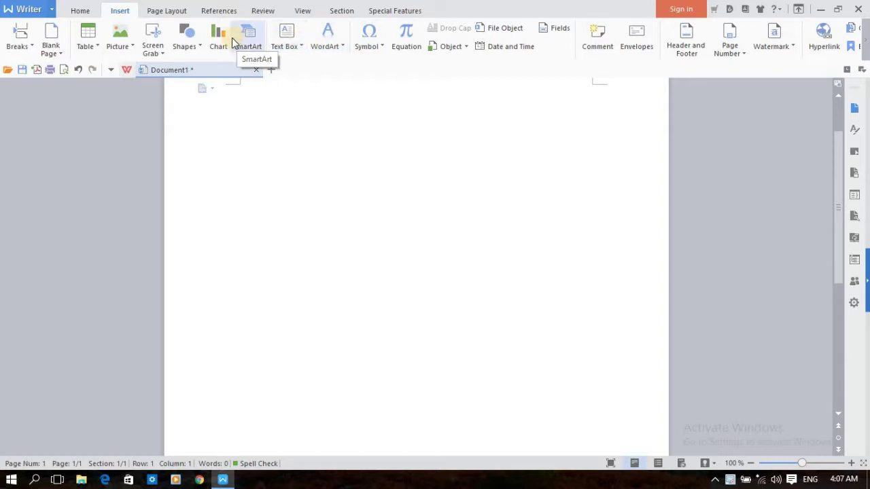
{"action": "left_click", "coordinate": [197, 38]}
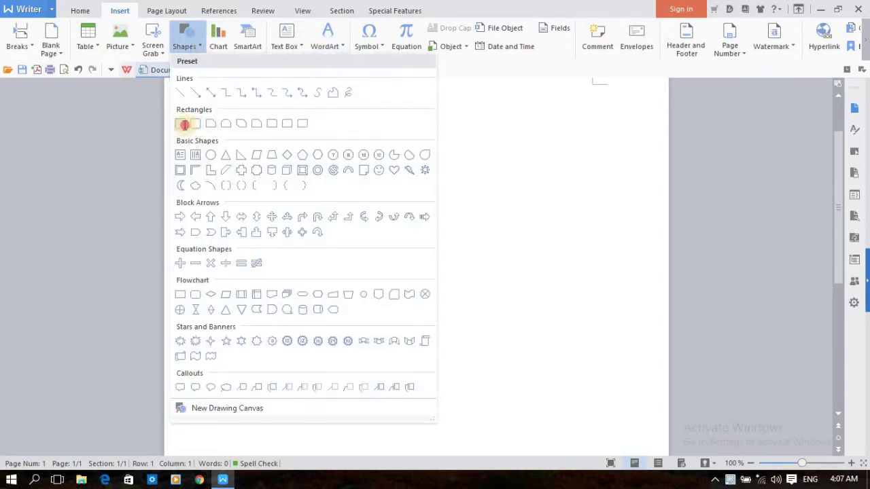
{"action": "left_click", "coordinate": [184, 124]}
{"action": "left_click_drag", "start_coordinate": [280, 117], "coordinate": [438, 226]}
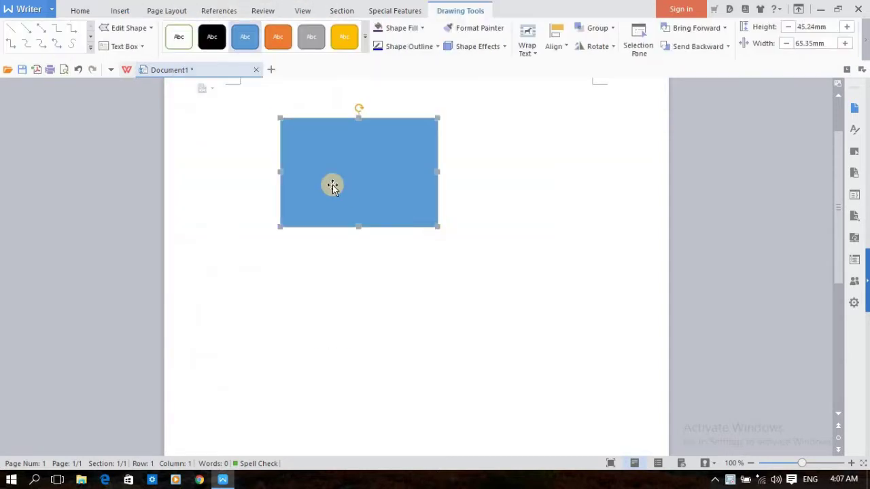
{"action": "left_click", "coordinate": [121, 11]}
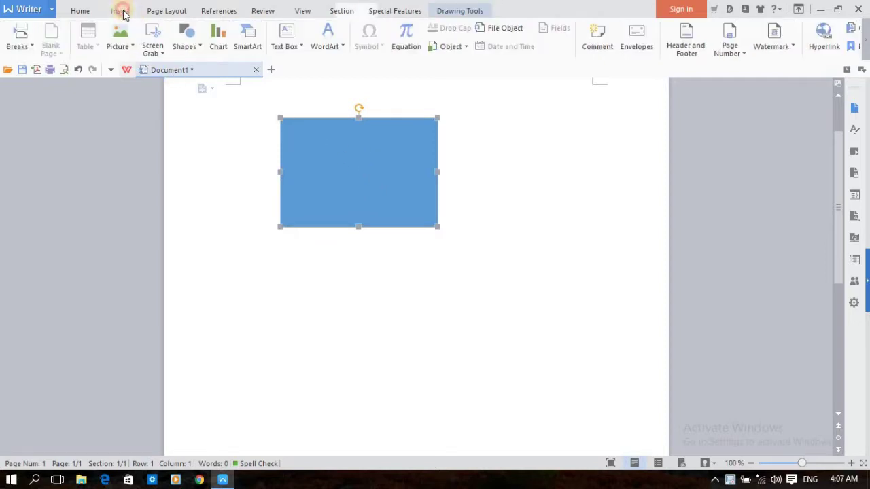
{"action": "left_click", "coordinate": [299, 44]}
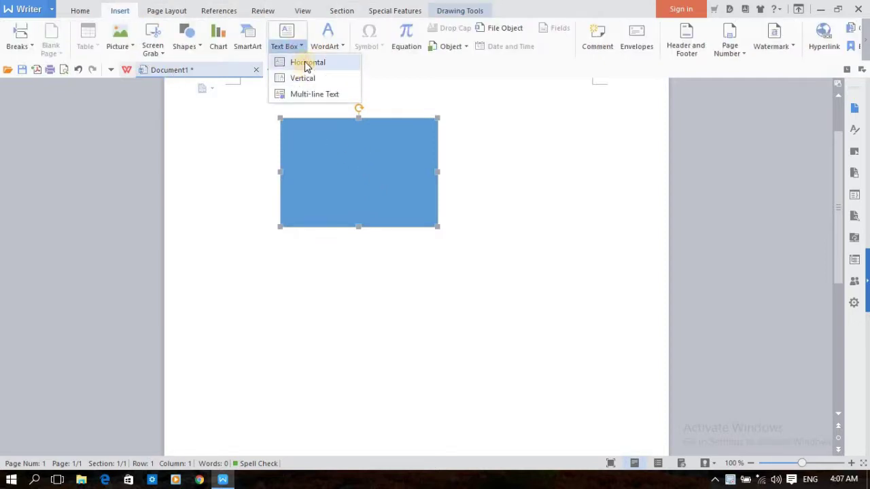
- Draw a horizontal text box inside the rectangle reading 'BESTECH VIDEOS' at 16 pt
{"action": "left_click", "coordinate": [306, 62]}
{"action": "left_click_drag", "start_coordinate": [316, 146], "coordinate": [406, 191]}
{"action": "type", "text": "BESTECH"}
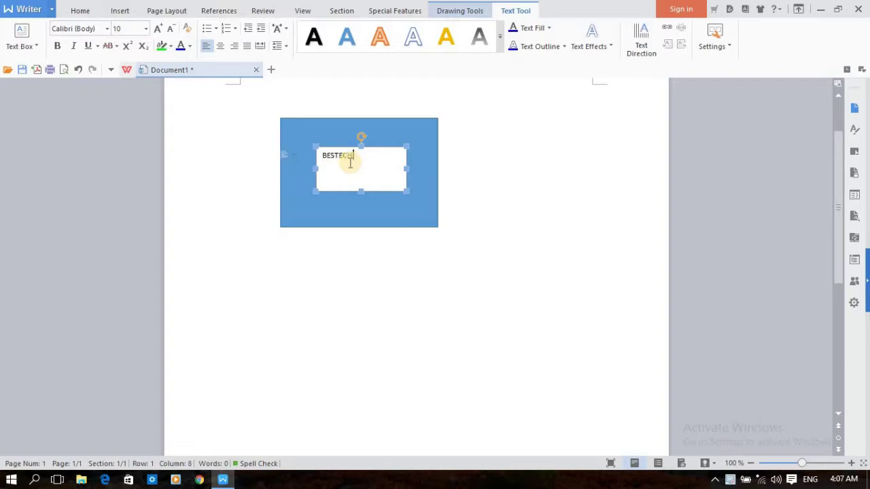
{"action": "type", "text": "VIDEOS"}
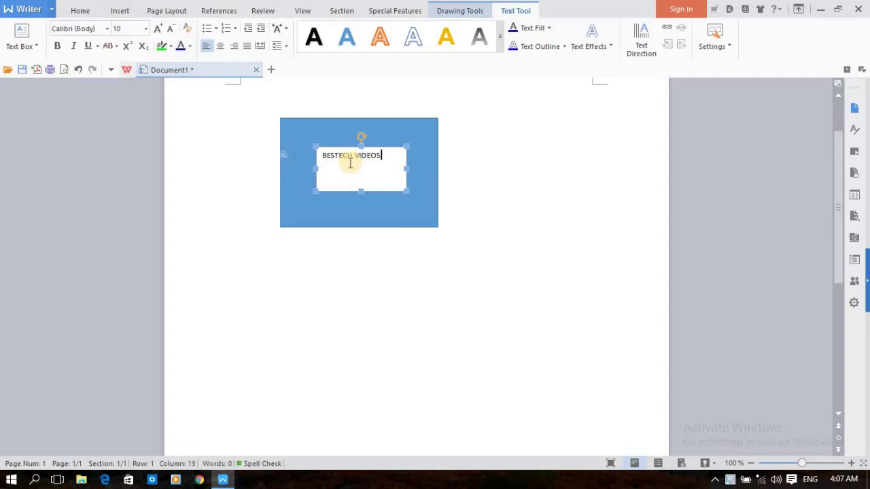
{"action": "key", "text": "Return"}
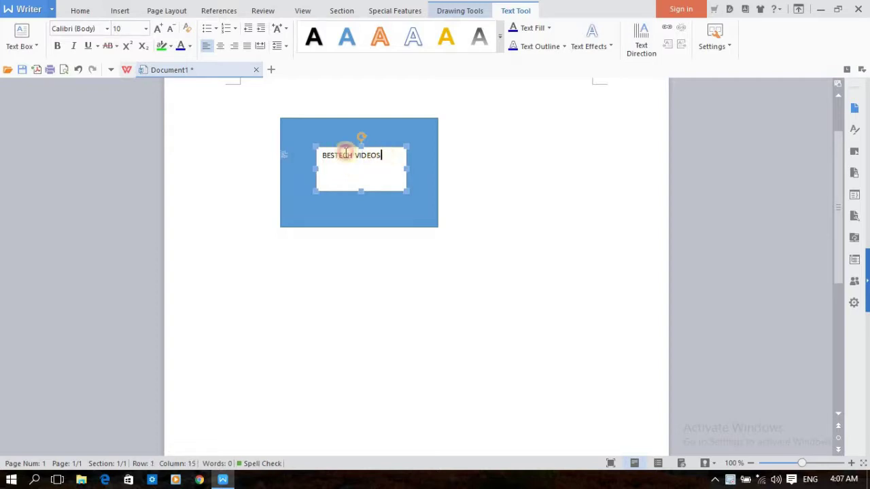
{"action": "left_click_drag", "start_coordinate": [382, 156], "coordinate": [324, 155]}
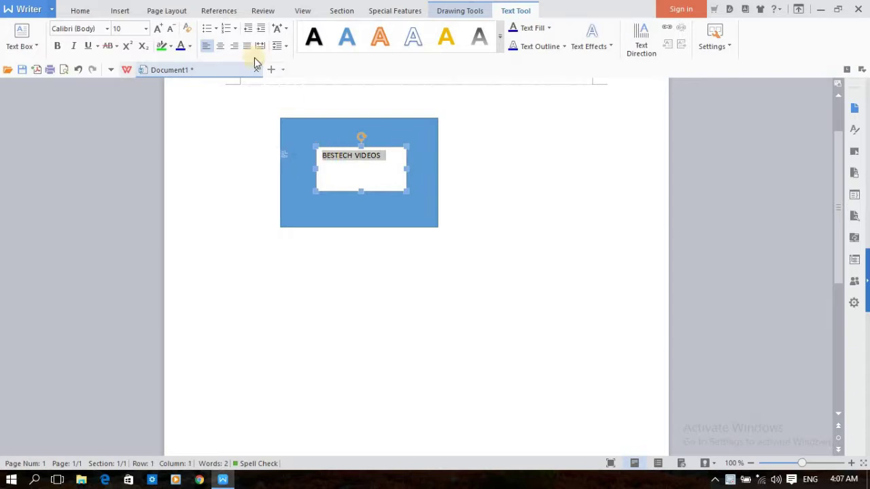
{"action": "left_click", "coordinate": [145, 29]}
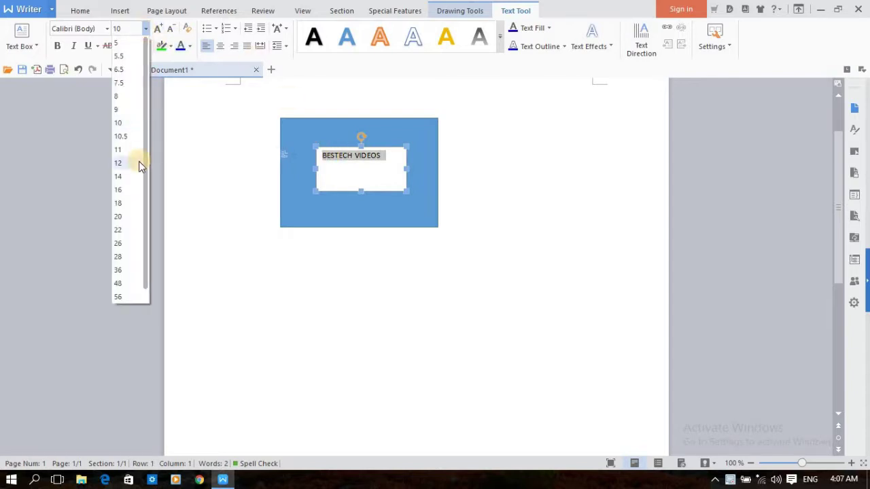
{"action": "left_click", "coordinate": [122, 190]}
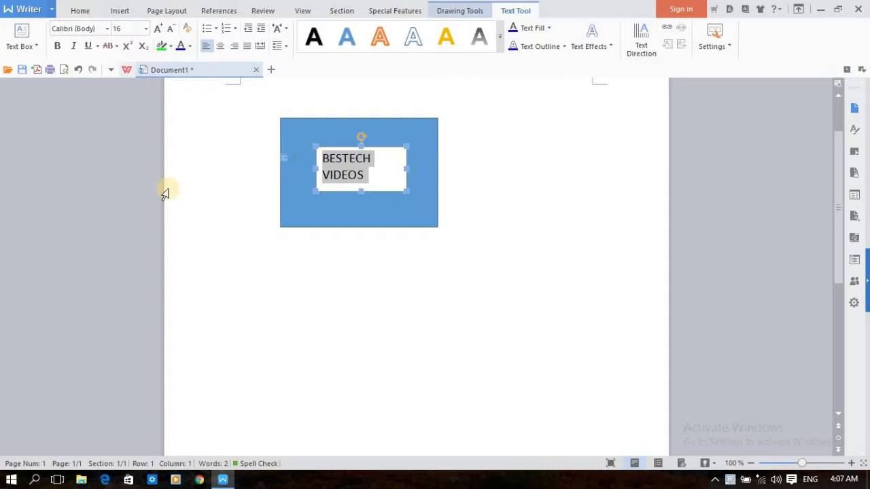
{"action": "left_click", "coordinate": [292, 173]}
- Nudge the text box up and left and delete two letters from VIDEOS
{"action": "left_click_drag", "start_coordinate": [407, 177], "coordinate": [342, 175]}
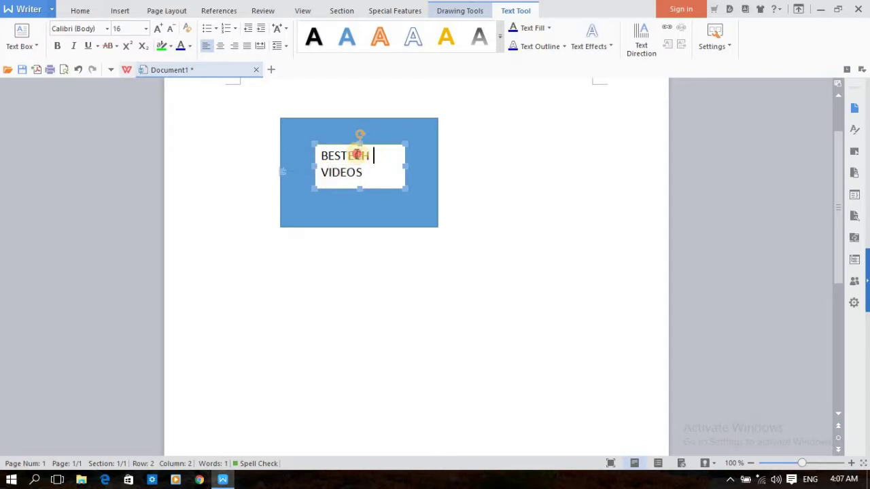
{"action": "left_click_drag", "start_coordinate": [322, 175], "coordinate": [352, 181]}
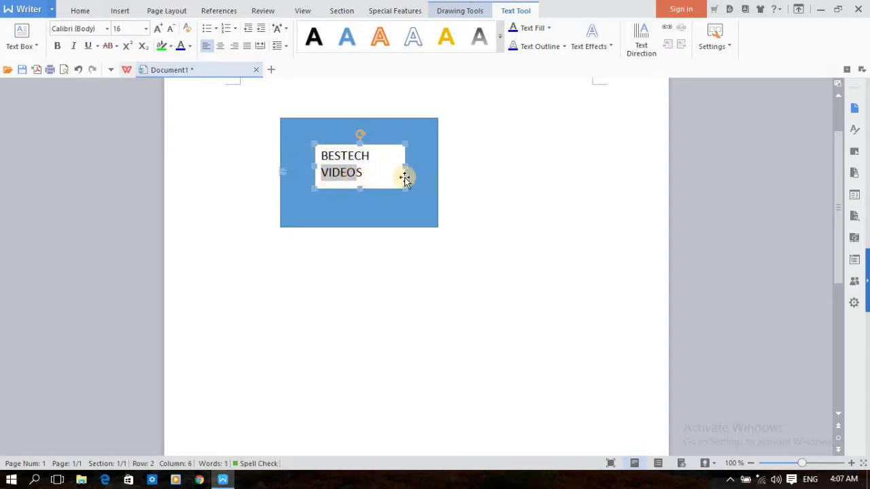
{"action": "left_click", "coordinate": [490, 179]}
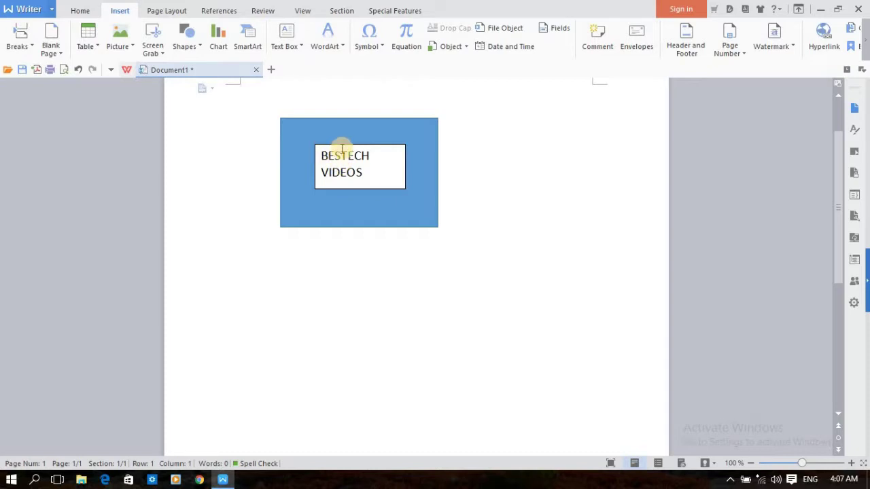
{"action": "double_click", "coordinate": [316, 156]}
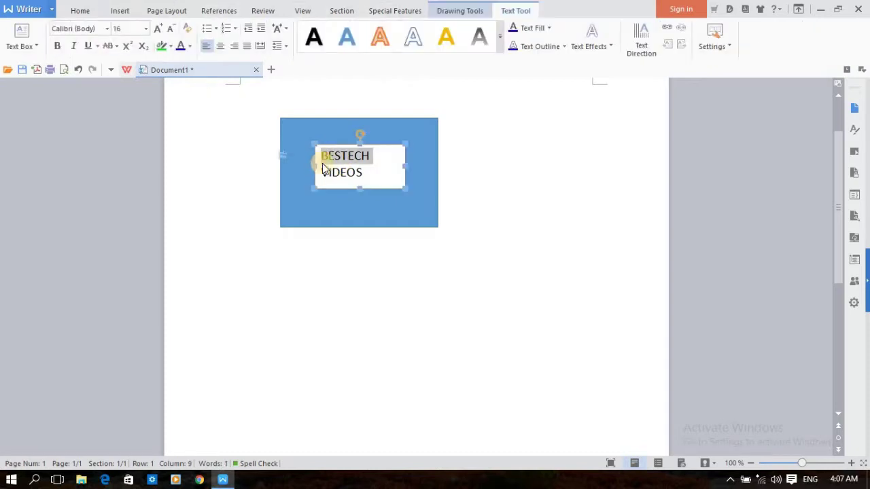
{"action": "left_click", "coordinate": [325, 172]}
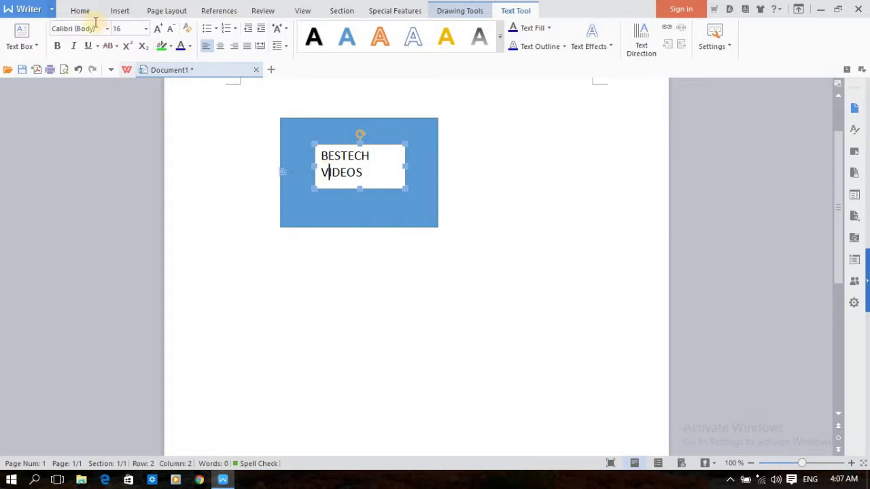
{"action": "left_click", "coordinate": [115, 10]}
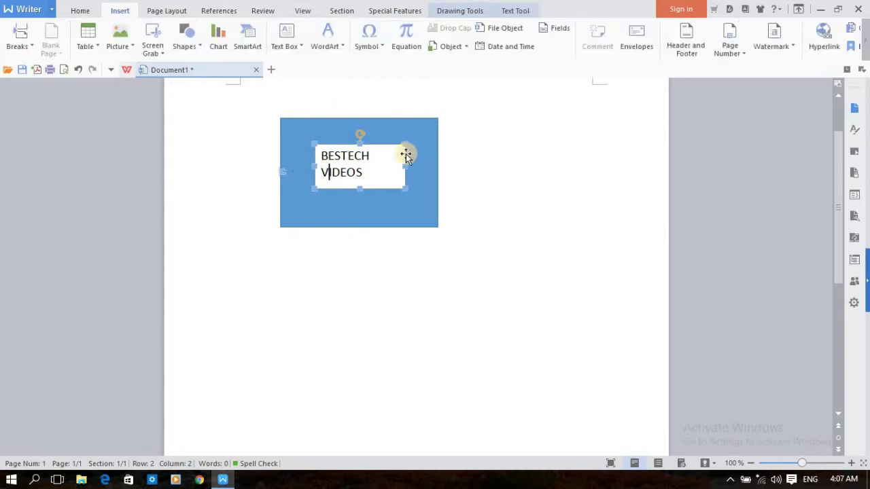
{"action": "key", "text": "BackSpace"}
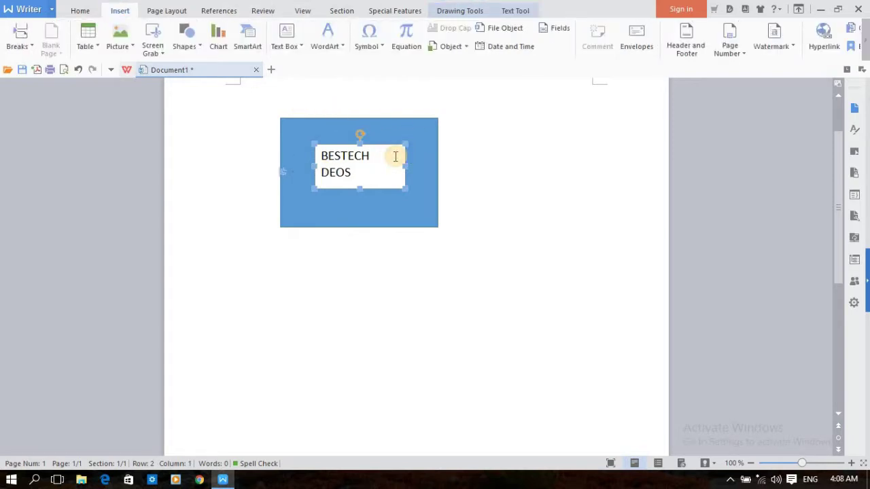
{"action": "key", "text": "BackSpace"}
- Shrink the text box, then select and delete the blue rectangle
{"action": "left_click", "coordinate": [312, 170]}
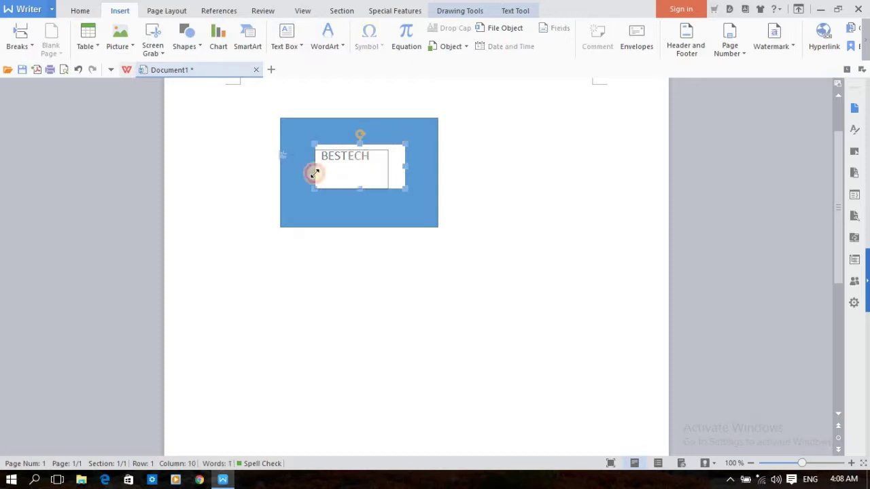
{"action": "mouse_move", "coordinate": [314, 189]}
{"action": "left_mouse_down"}
{"action": "mouse_move", "coordinate": [283, 194]}
{"action": "mouse_move", "coordinate": [304, 197]}
{"action": "left_mouse_up"}
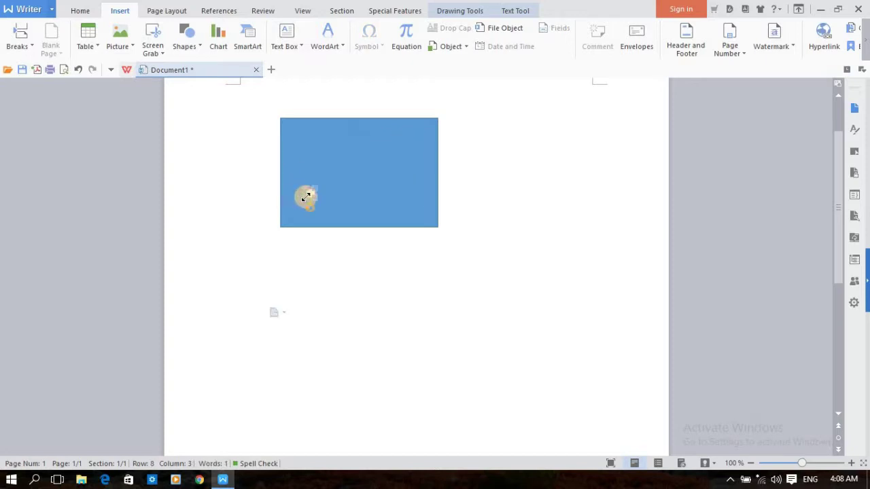
{"action": "left_click", "coordinate": [303, 195]}
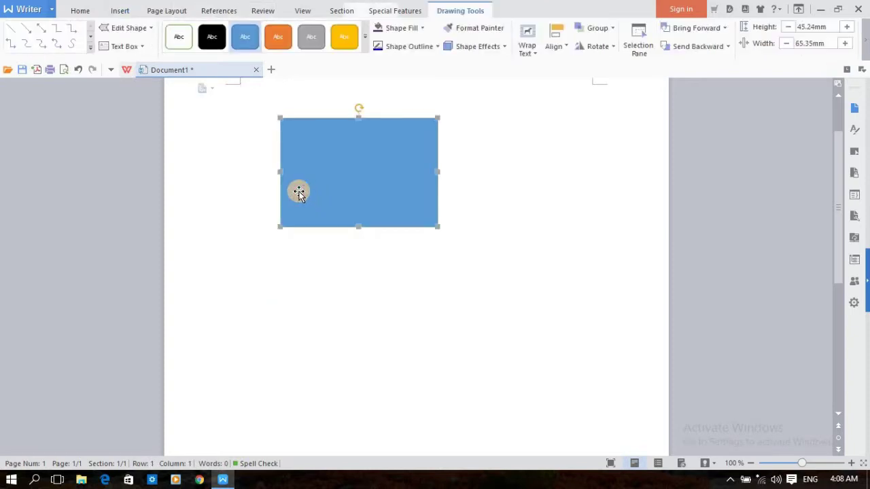
{"action": "key", "text": "Delete"}
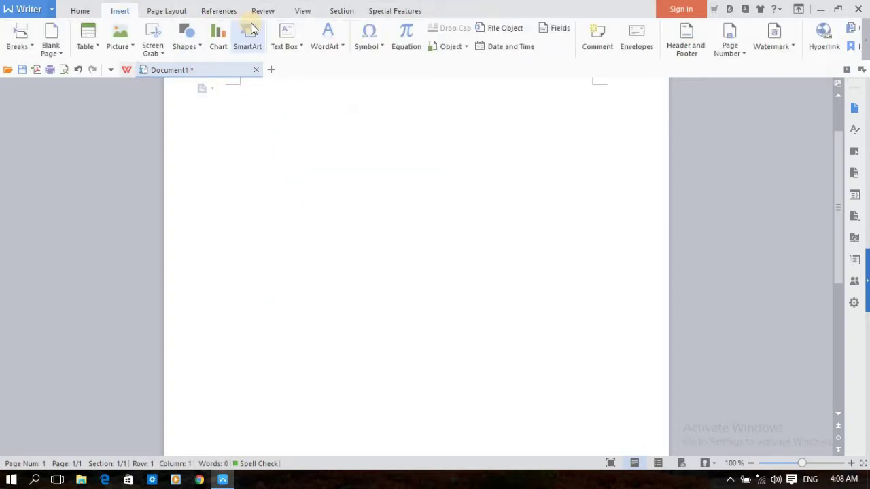
- Insert a blue WordArt text box reading 'BESTECH VIDEOS'
{"action": "left_click", "coordinate": [342, 48]}
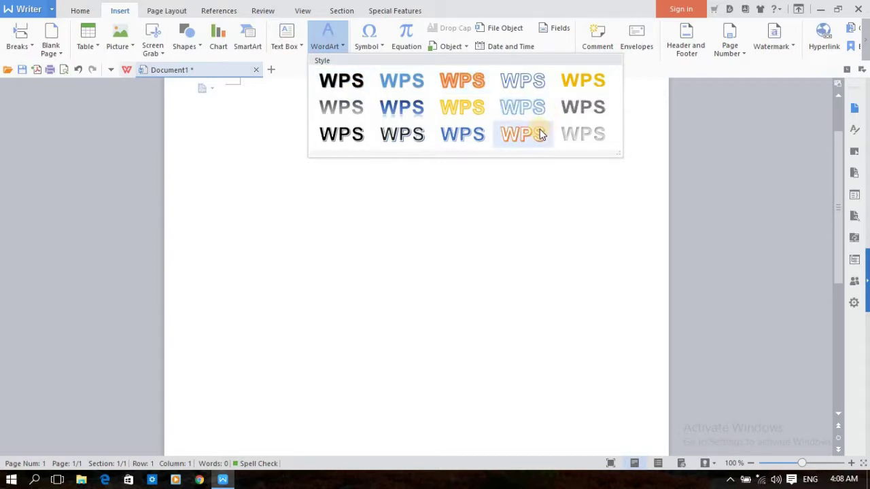
{"action": "left_click", "coordinate": [408, 84]}
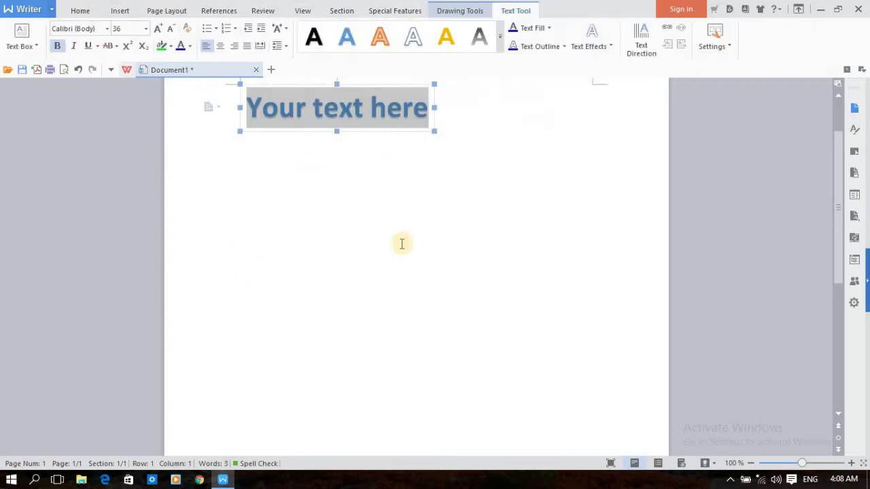
{"action": "type", "text": "LJSAKJ"}
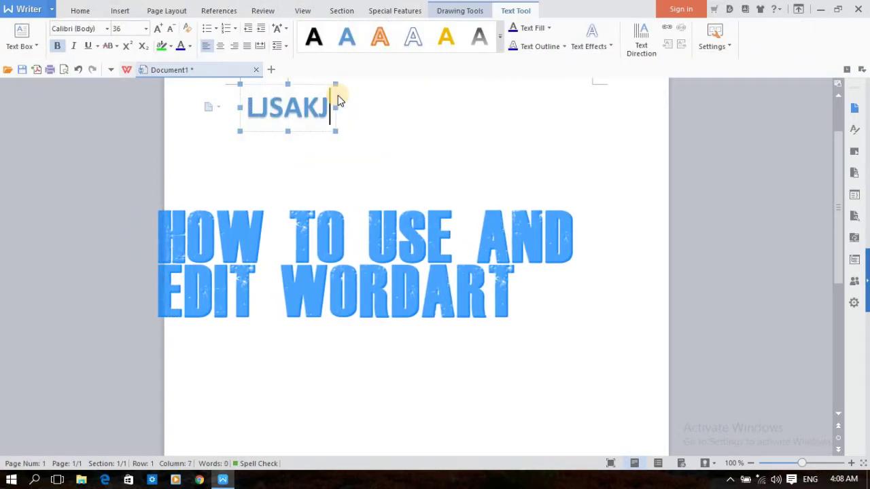
{"action": "key", "text": "BackSpace"}
{"action": "key", "text": "BackSpace"}
{"action": "key", "text": "BackSpace"}
{"action": "key", "text": "BackSpace"}
{"action": "key", "text": "BackSpace"}
{"action": "key", "text": "BackSpace"}
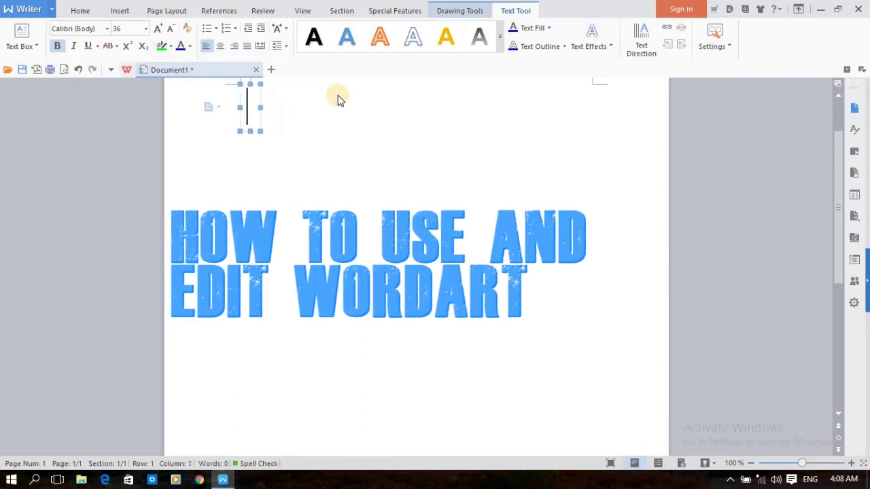
{"action": "type", "text": "BESTECH"}
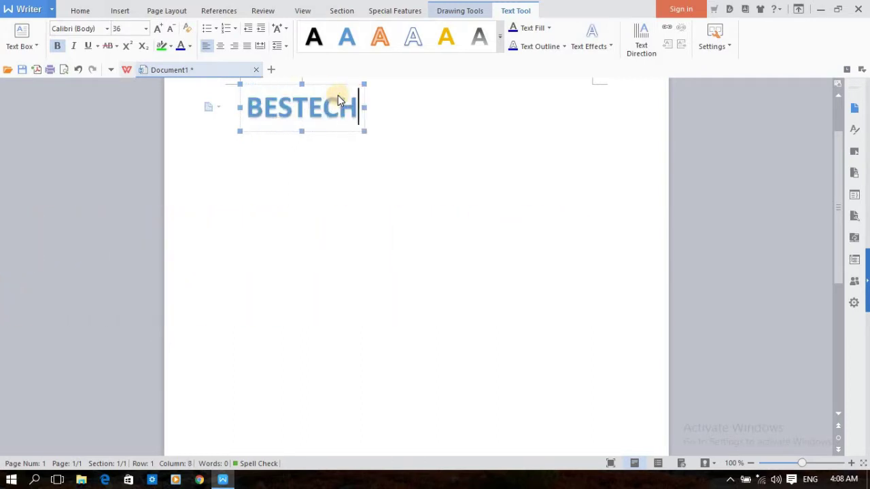
{"action": "type", "text": " VIDEOS"}
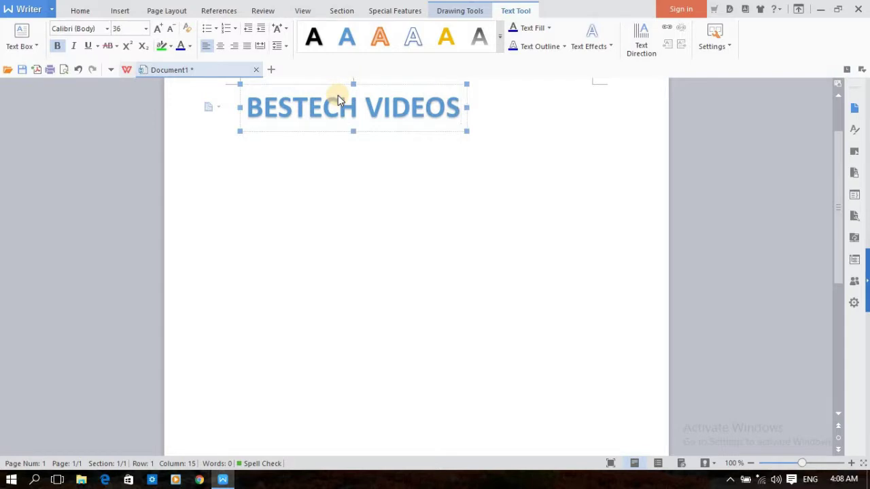
- Set the whole BESTECH VIDEOS WordArt text to font size 56
{"action": "triple_click", "coordinate": [405, 127]}
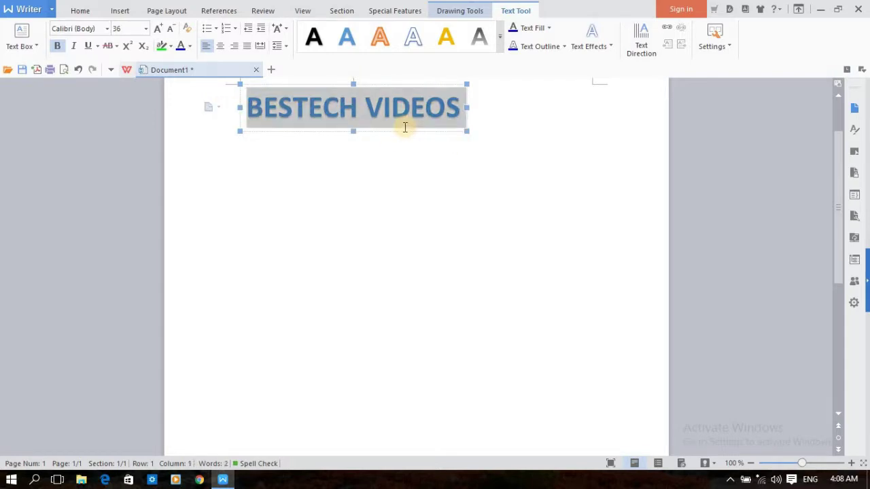
{"action": "left_click", "coordinate": [146, 29]}
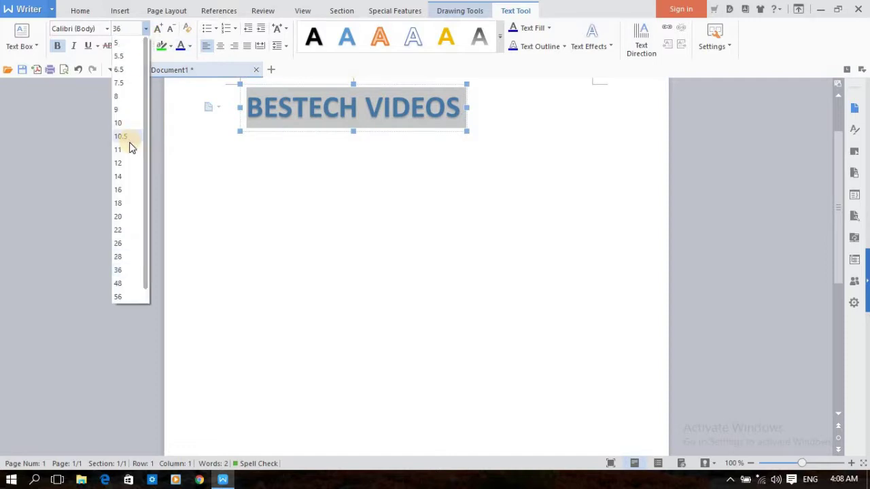
{"action": "left_click", "coordinate": [126, 189]}
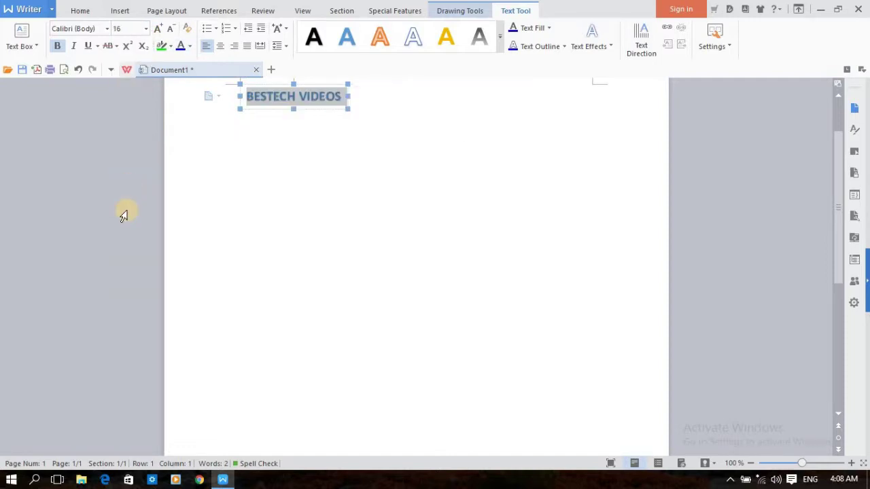
{"action": "left_click", "coordinate": [146, 29]}
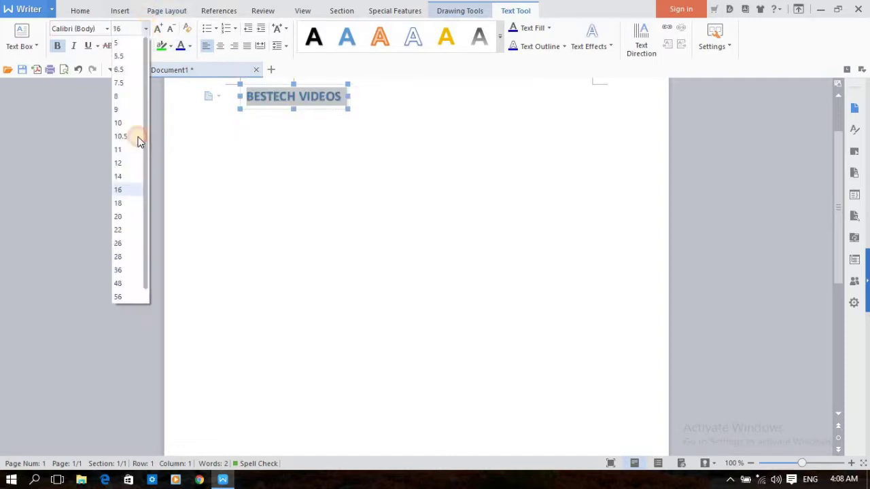
{"action": "left_click", "coordinate": [135, 296]}
{"action": "left_click", "coordinate": [106, 32]}
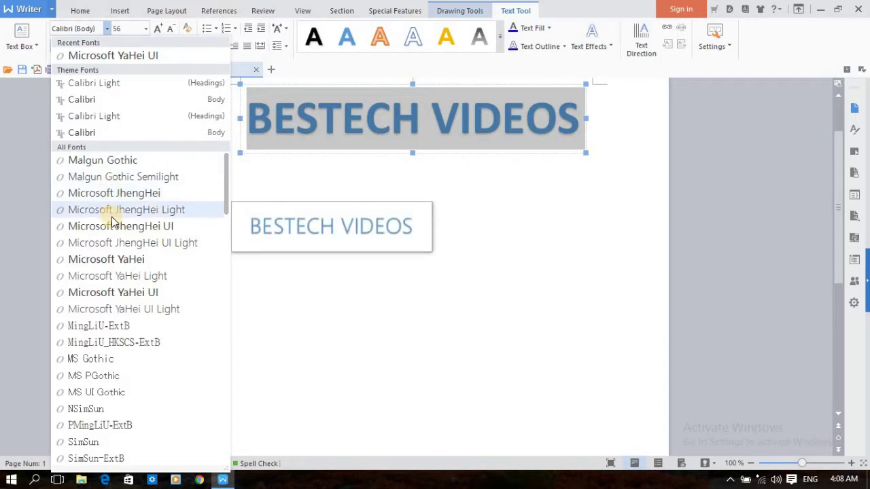
- Apply the MingLiU_HKSCS-ExtB font to the BESTECH VIDEOS WordArt and deselect it
{"action": "left_click", "coordinate": [123, 342]}
{"action": "left_click", "coordinate": [258, 217]}
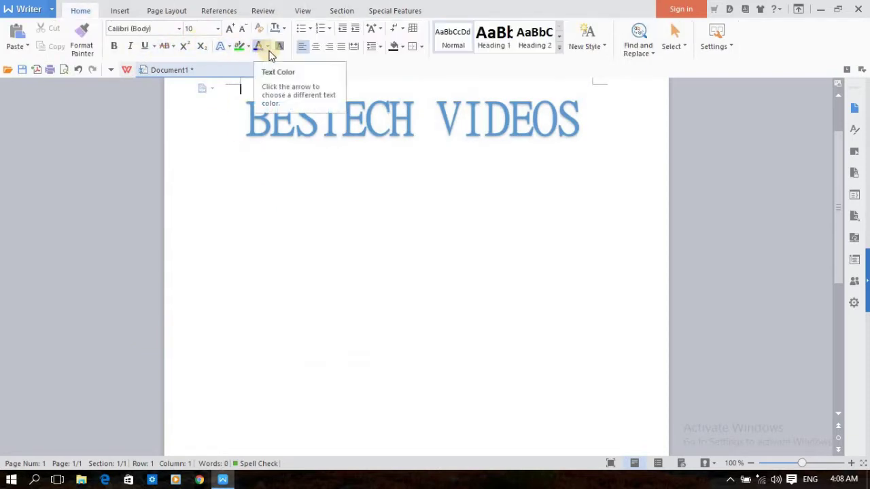
{"action": "left_click", "coordinate": [414, 145]}
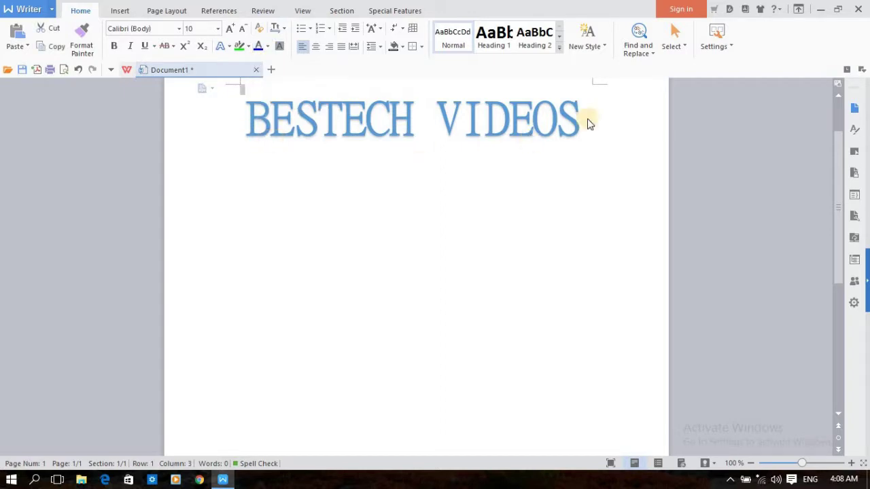
{"action": "left_click", "coordinate": [483, 207]}
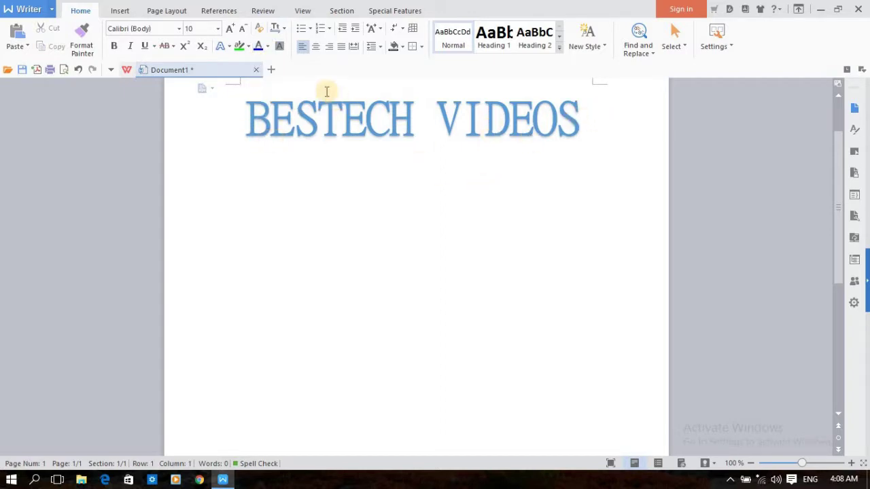
{"action": "left_click", "coordinate": [121, 9]}
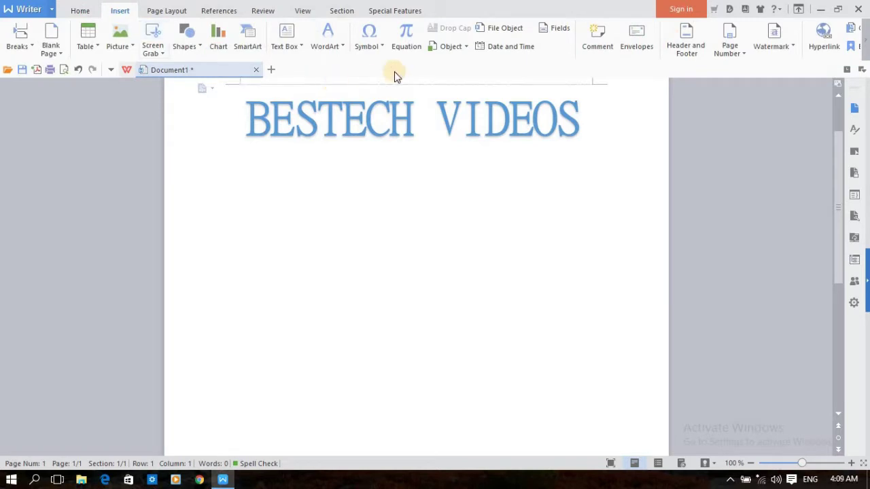
- Browse the Symbol list, then start a new empty equation
{"action": "left_click", "coordinate": [384, 43]}
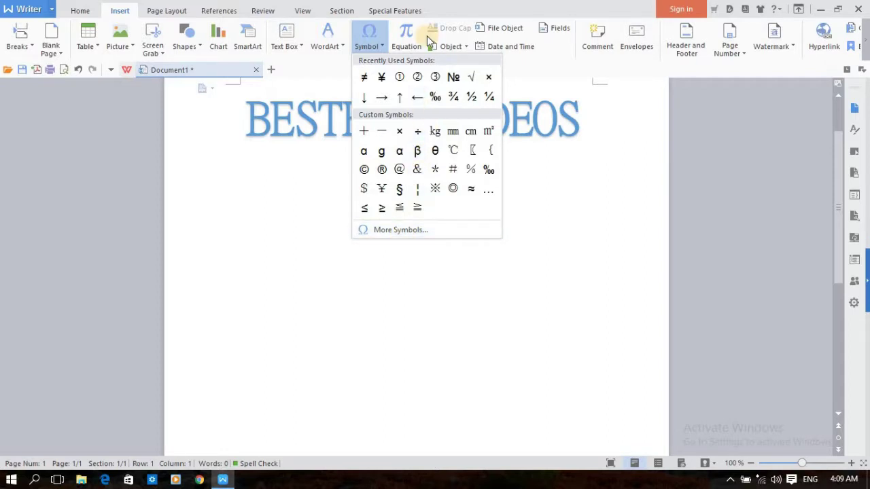
{"action": "left_click", "coordinate": [307, 85]}
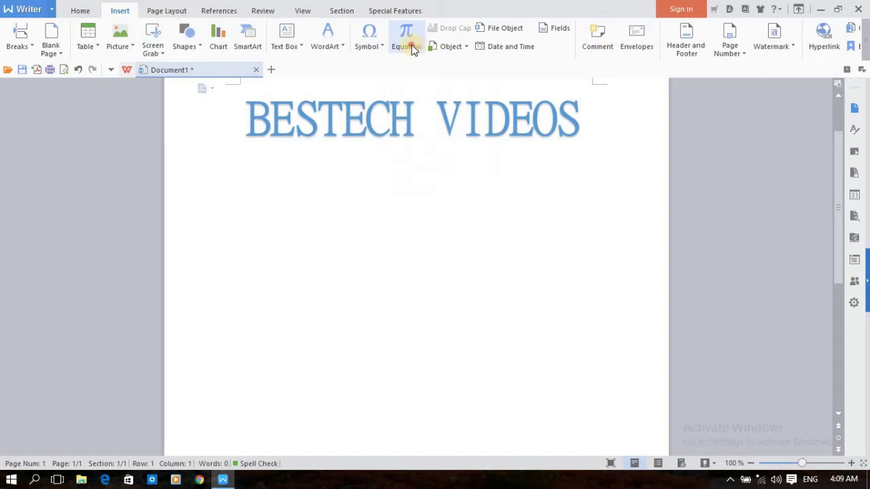
{"action": "left_click", "coordinate": [411, 45]}
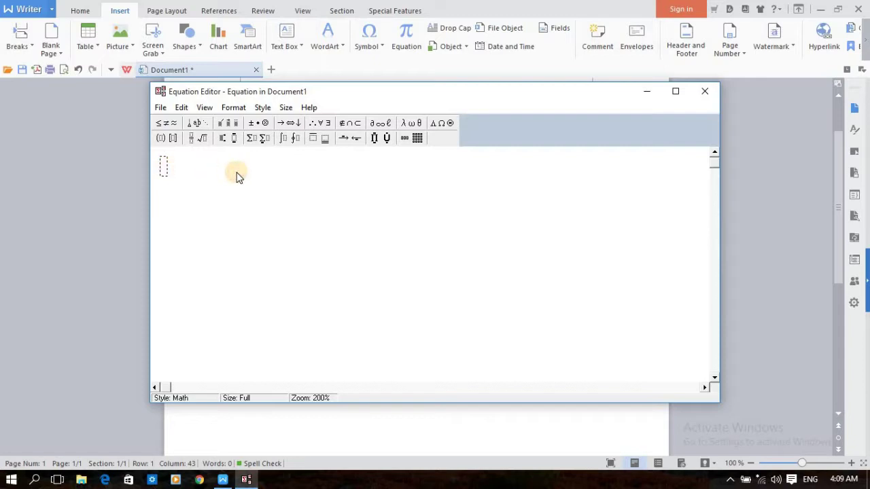
- Type test letters into the equation slot, then close the Equation Editor
{"action": "type", "text": "LASJFKLS"}
{"action": "left_click", "coordinate": [704, 91]}
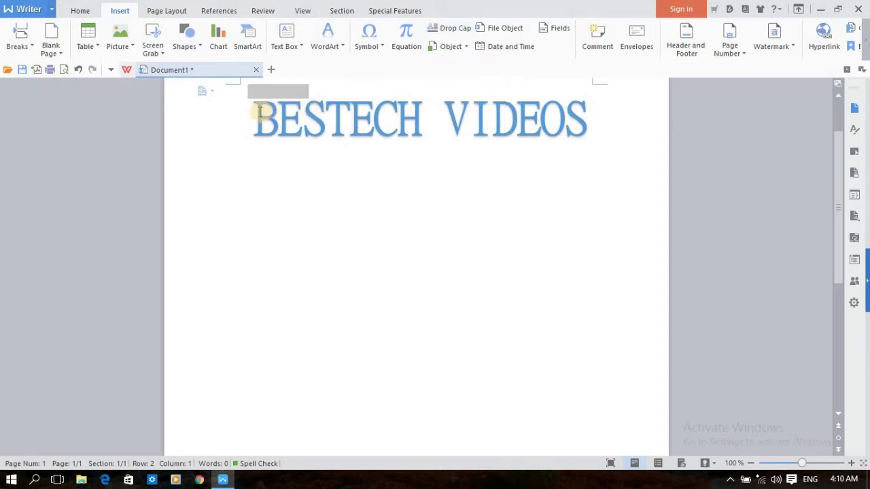
{"action": "left_click_drag", "start_coordinate": [259, 111], "coordinate": [279, 115]}
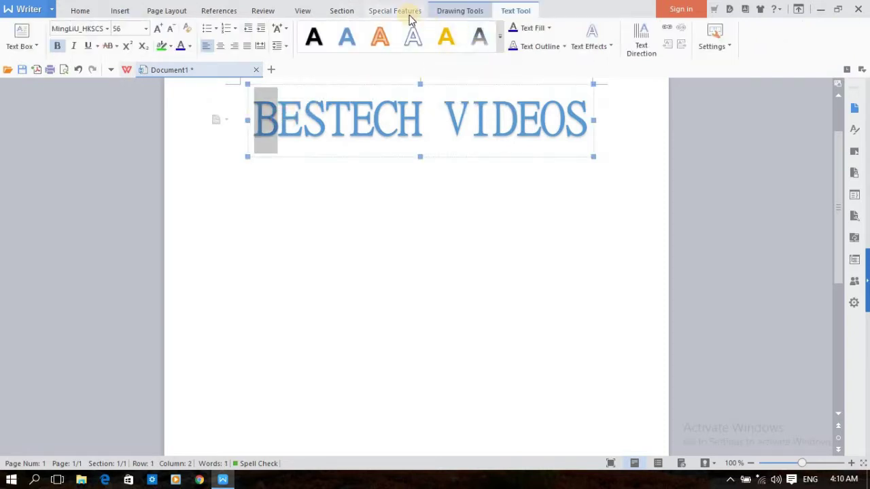
{"action": "left_click", "coordinate": [119, 11]}
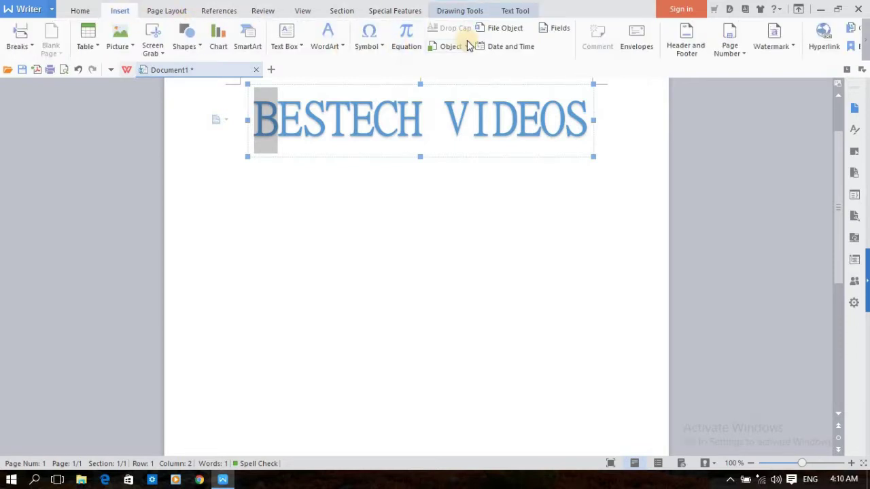
{"action": "left_click", "coordinate": [331, 174]}
{"action": "left_click", "coordinate": [259, 89]}
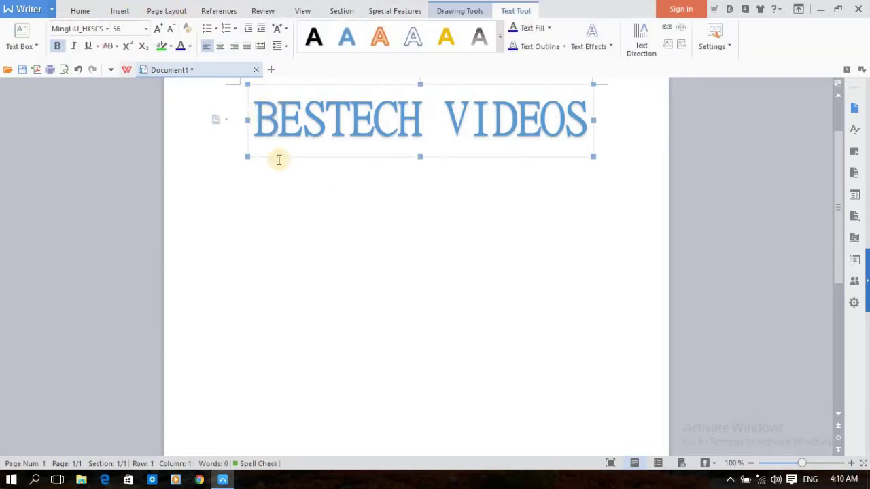
{"action": "left_click", "coordinate": [378, 197]}
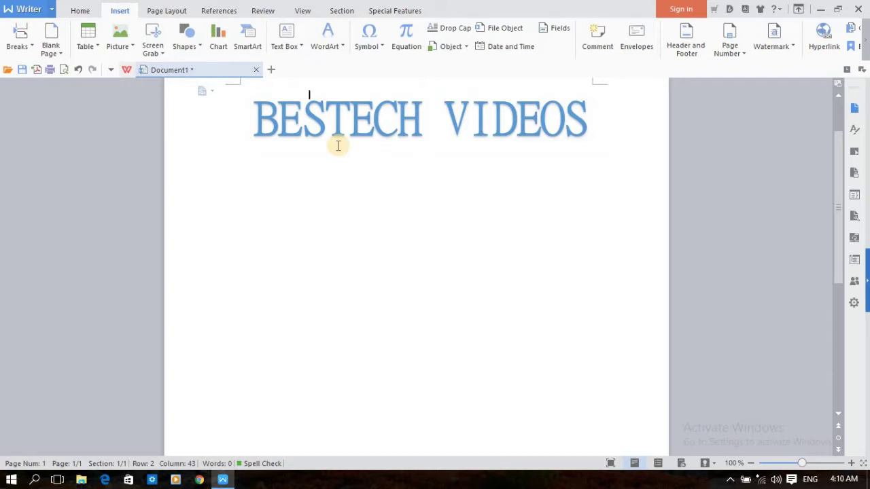
{"action": "left_click", "coordinate": [469, 50]}
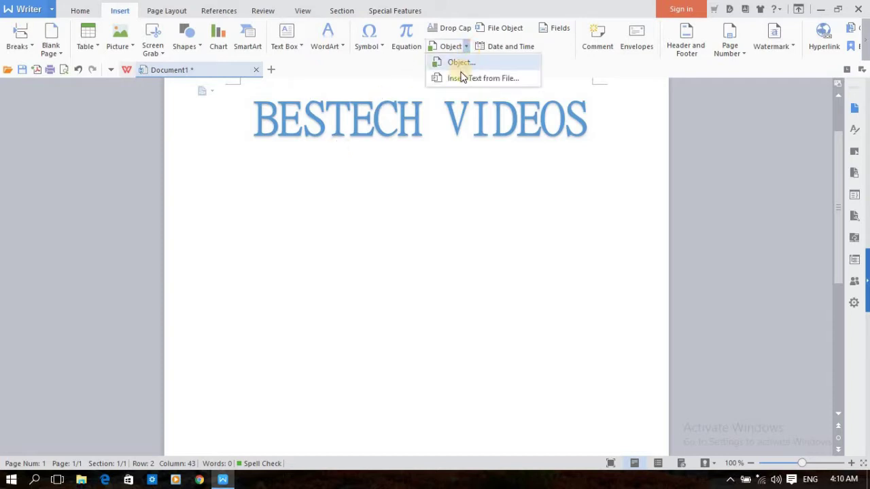
{"action": "left_click", "coordinate": [459, 65]}
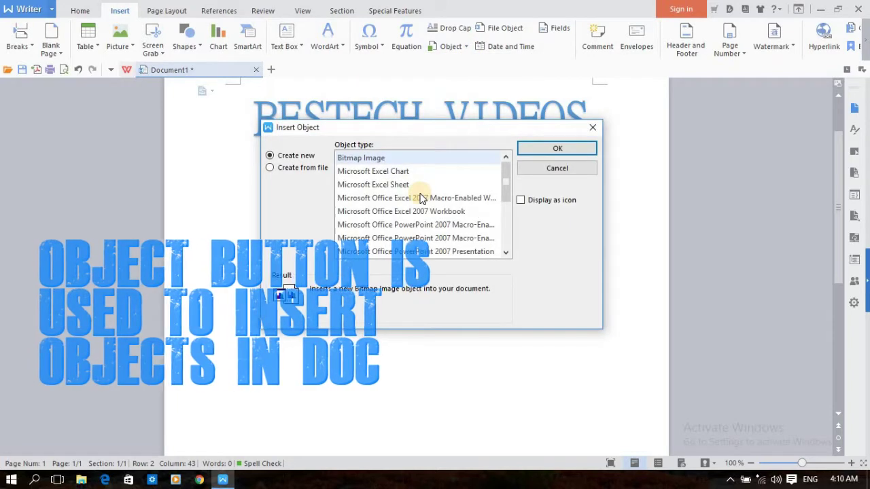
{"action": "left_click", "coordinate": [269, 167]}
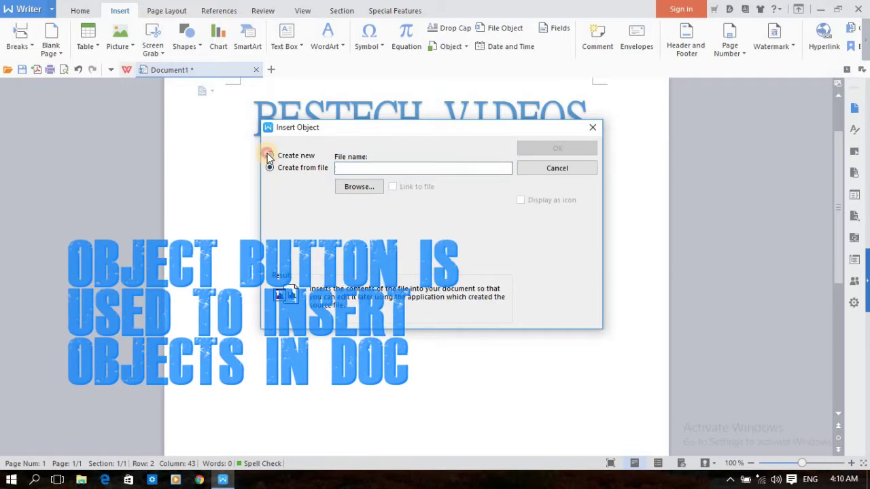
{"action": "left_click", "coordinate": [270, 155]}
{"action": "left_click", "coordinate": [269, 168]}
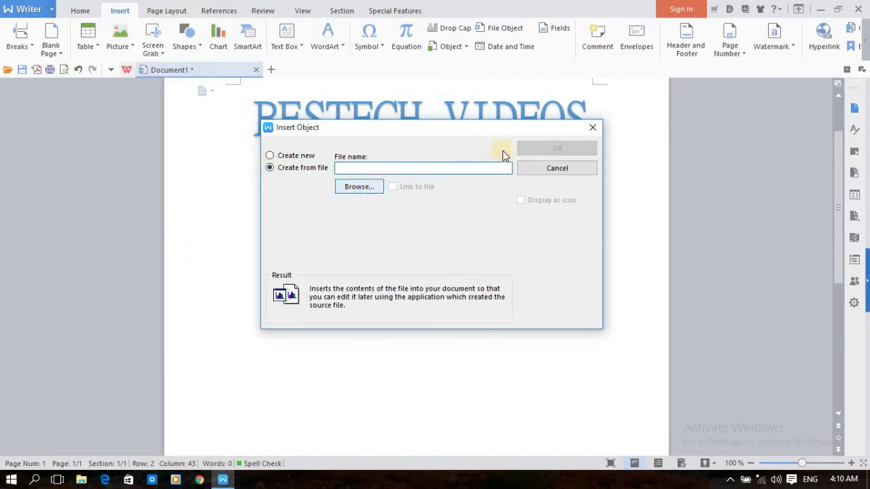
{"action": "left_click", "coordinate": [269, 155]}
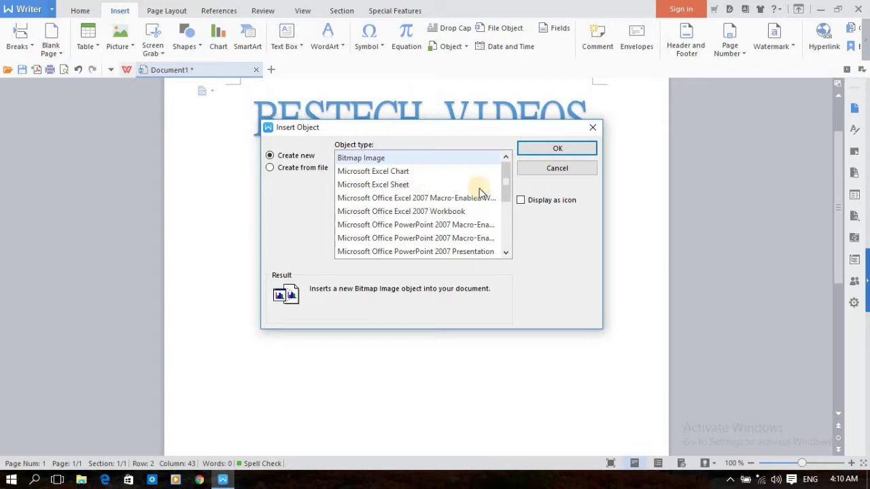
{"action": "left_click_drag", "start_coordinate": [507, 182], "coordinate": [508, 272]}
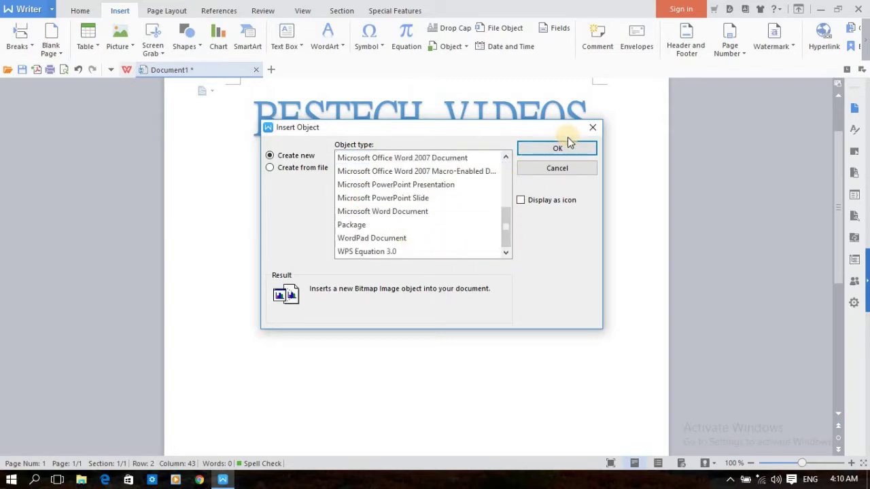
{"action": "left_click", "coordinate": [592, 127]}
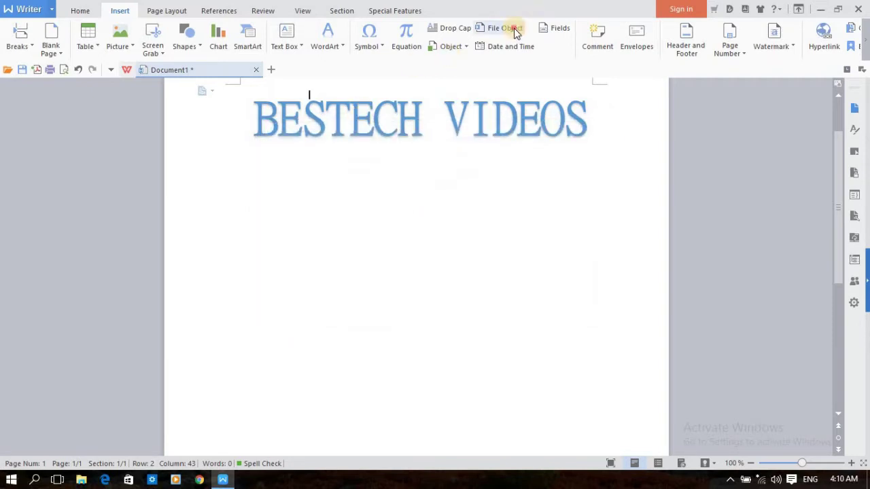
- Browse desktop files to insert as an object, then close without inserting
{"action": "left_click", "coordinate": [183, 108]}
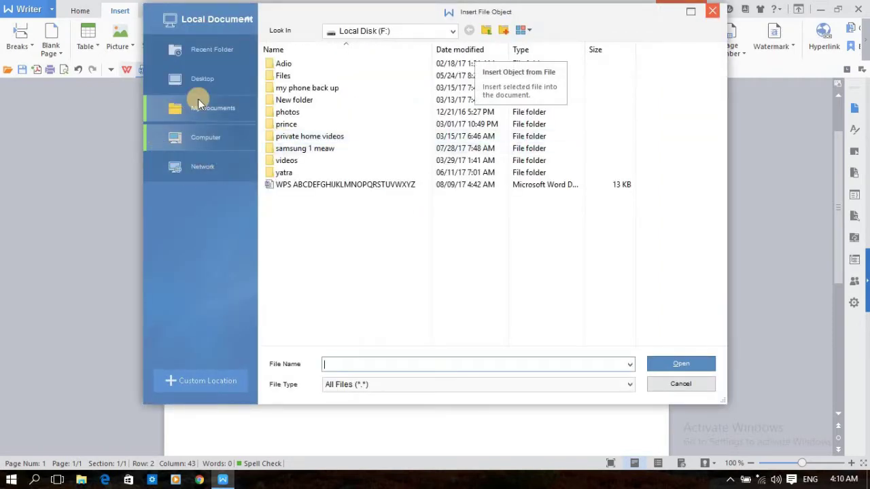
{"action": "left_click", "coordinate": [196, 81]}
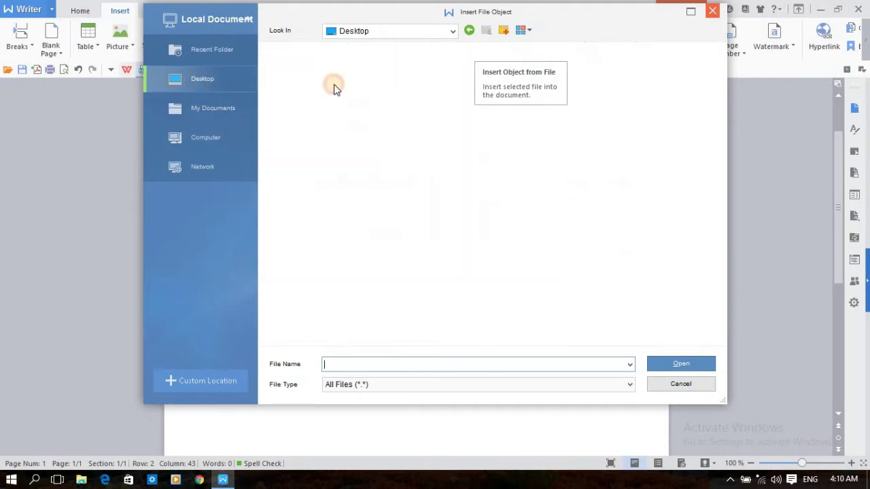
{"action": "left_click", "coordinate": [713, 10]}
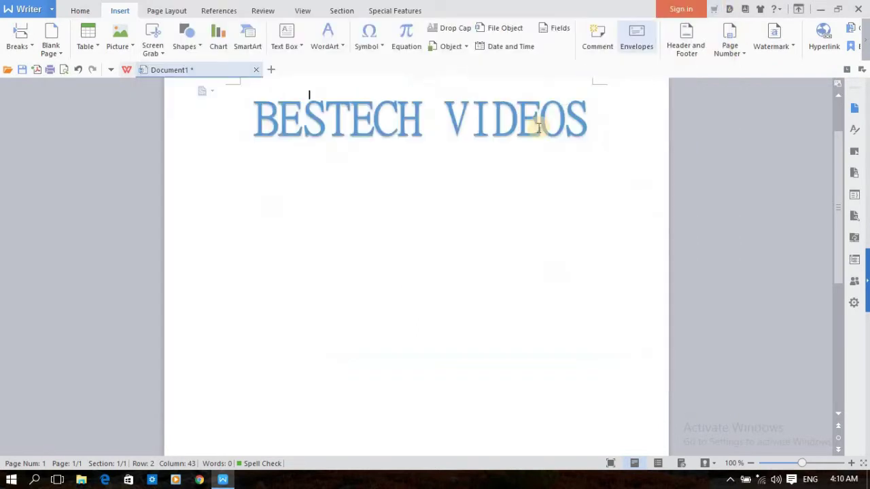
- Cancel the Date and Time dialog without inserting and bring up the Fields list
{"action": "left_click", "coordinate": [508, 48]}
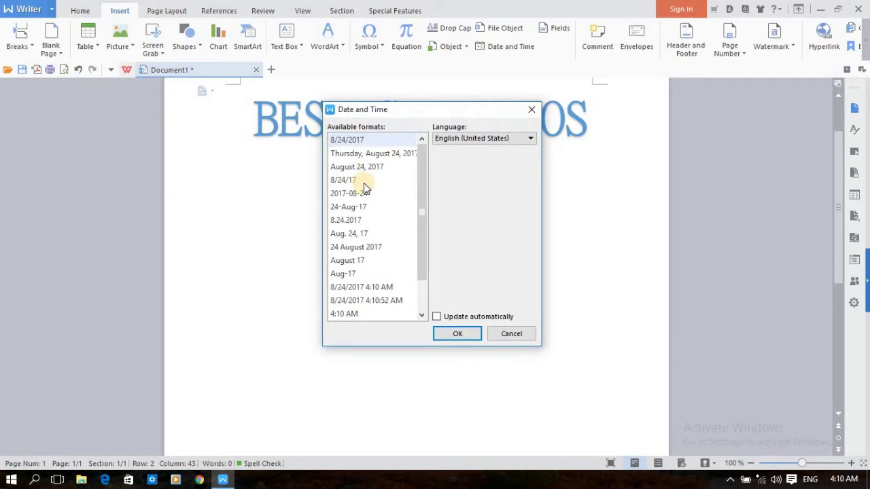
{"action": "left_click", "coordinate": [502, 334]}
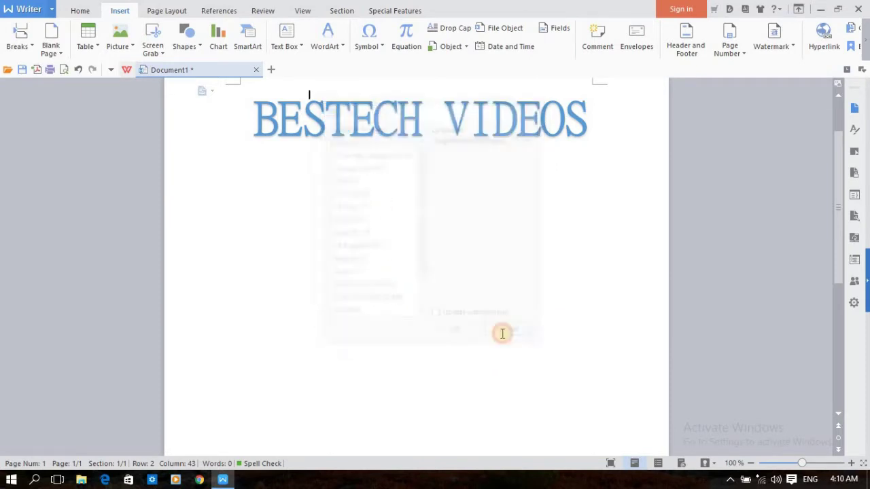
{"action": "left_click", "coordinate": [558, 30]}
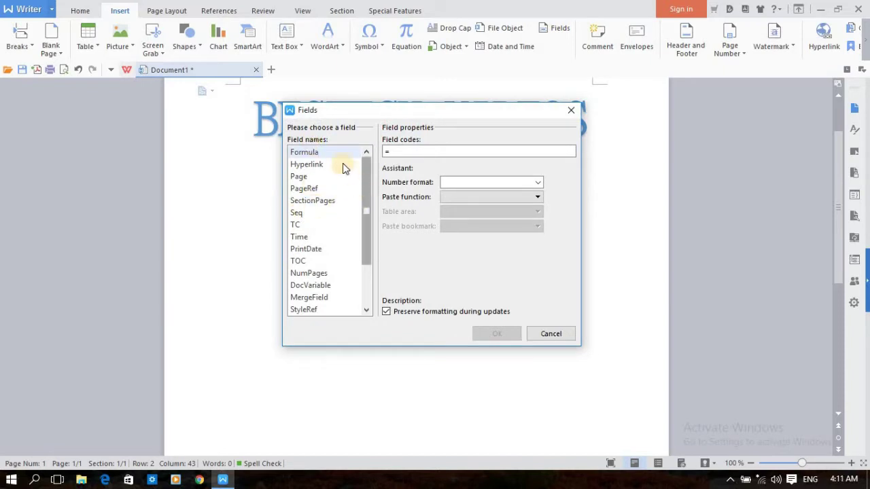
- Edit the Formula field code, browsing number formats and paste functions without choosing any
{"action": "left_click", "coordinate": [442, 153]}
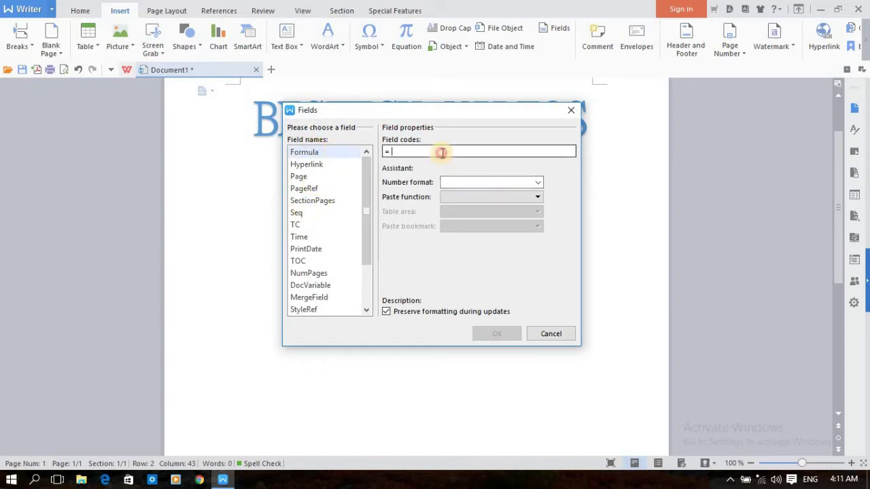
{"action": "type", "text": "SUM"}
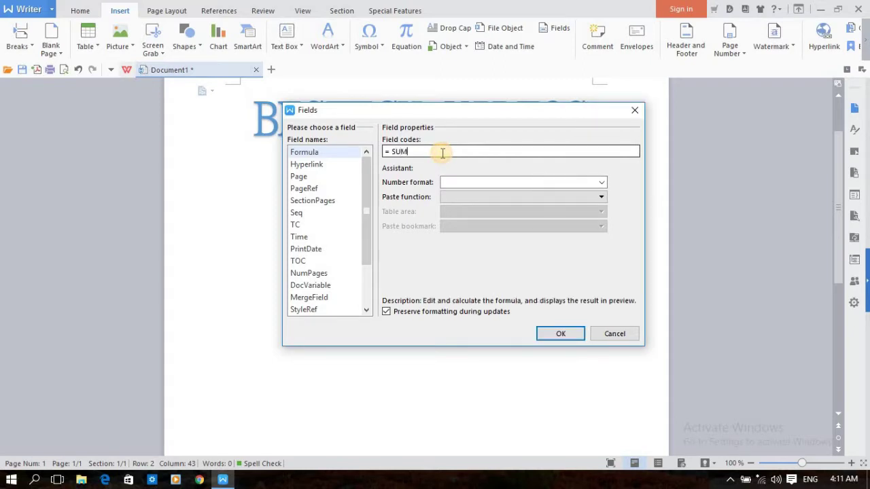
{"action": "left_click", "coordinate": [602, 182]}
{"action": "left_click", "coordinate": [634, 195]}
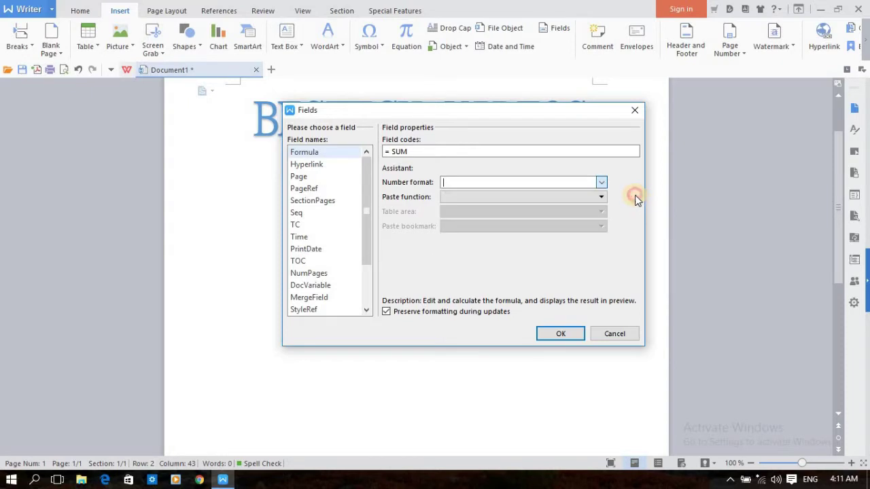
{"action": "left_click", "coordinate": [601, 198]}
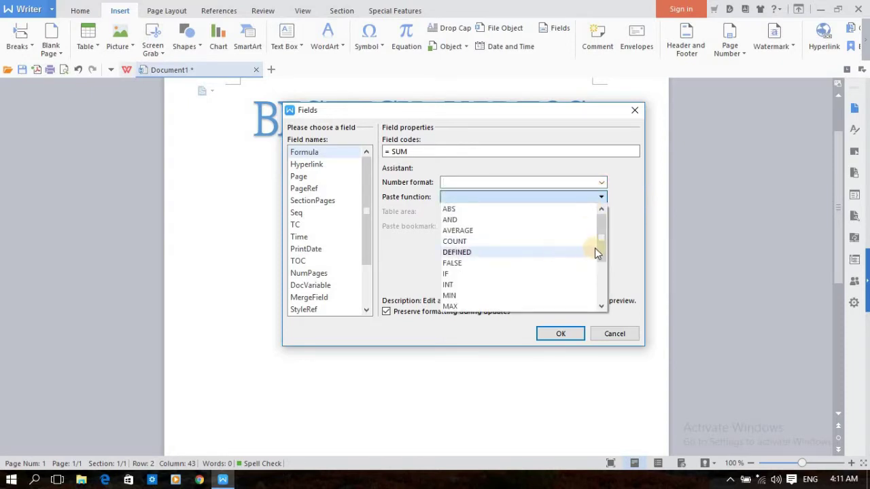
{"action": "left_click_drag", "start_coordinate": [598, 239], "coordinate": [597, 298]}
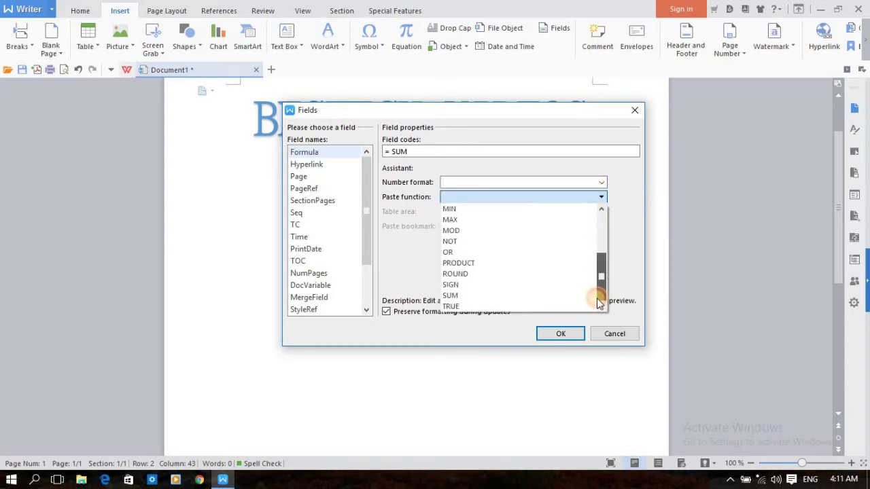
{"action": "left_click", "coordinate": [583, 285]}
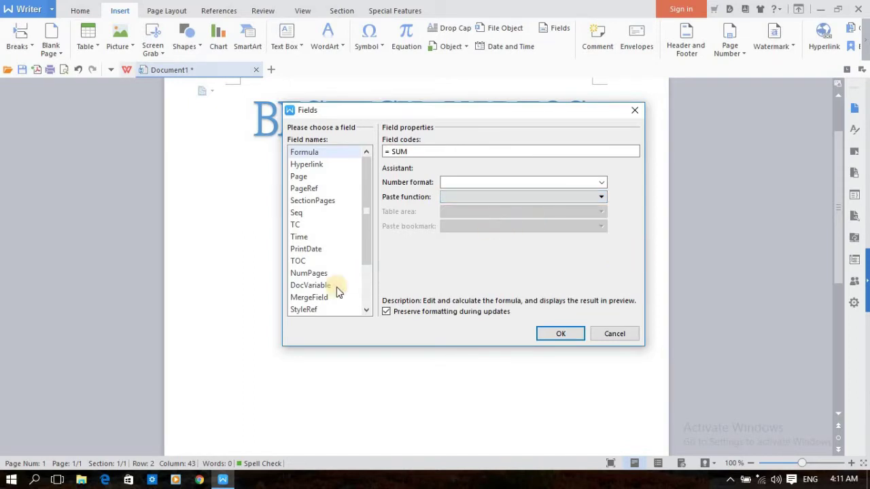
- Preview Page, PageRef, SectionPages, Seq and TC, then insert a Time field
{"action": "left_click", "coordinate": [307, 177]}
{"action": "left_click", "coordinate": [307, 189]}
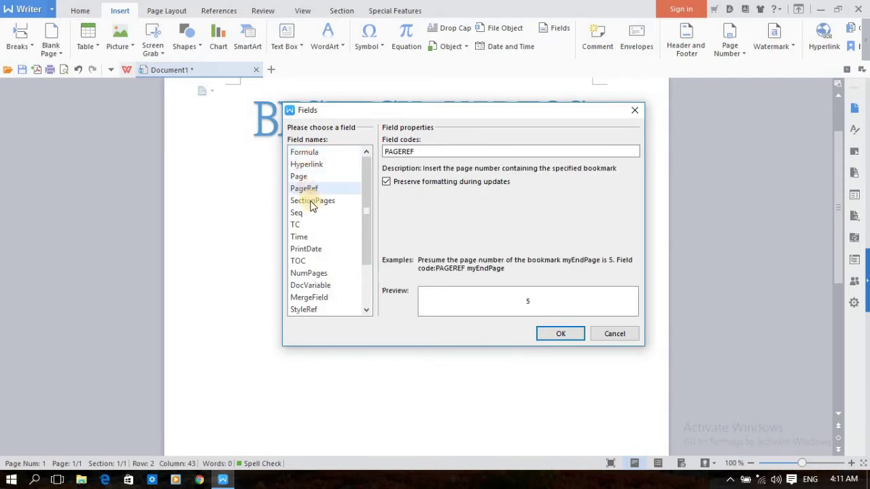
{"action": "left_click", "coordinate": [307, 201]}
{"action": "left_click", "coordinate": [297, 215]}
{"action": "left_click", "coordinate": [297, 224]}
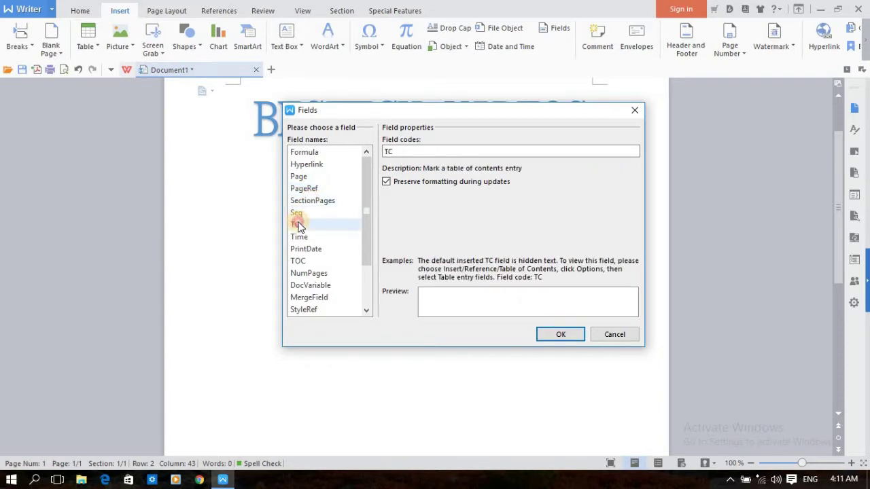
{"action": "left_click", "coordinate": [313, 237]}
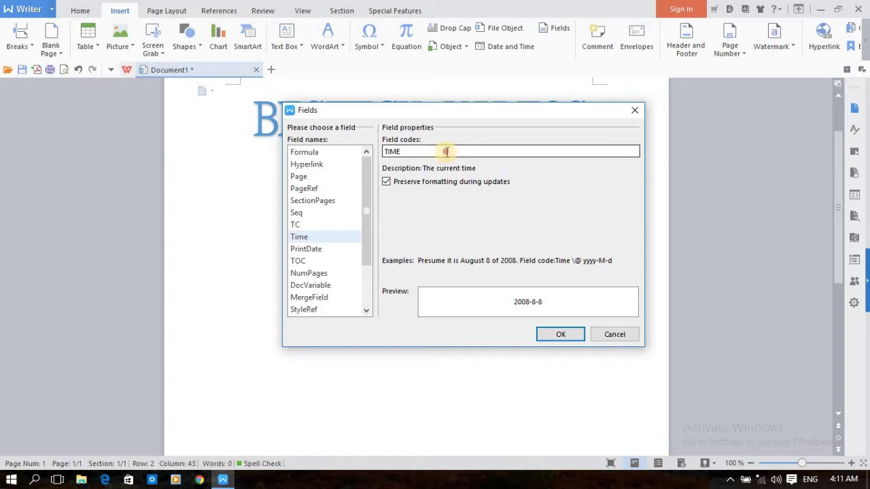
{"action": "left_click_drag", "start_coordinate": [445, 151], "coordinate": [392, 151]}
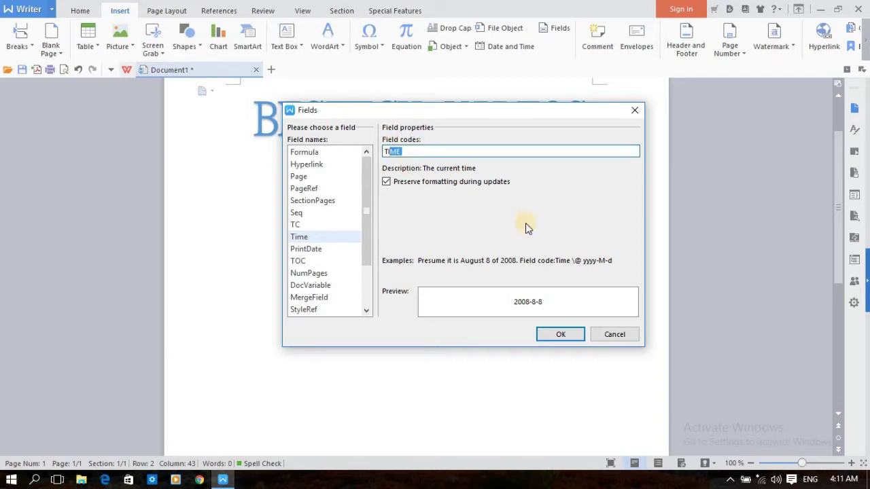
{"action": "left_click", "coordinate": [569, 335]}
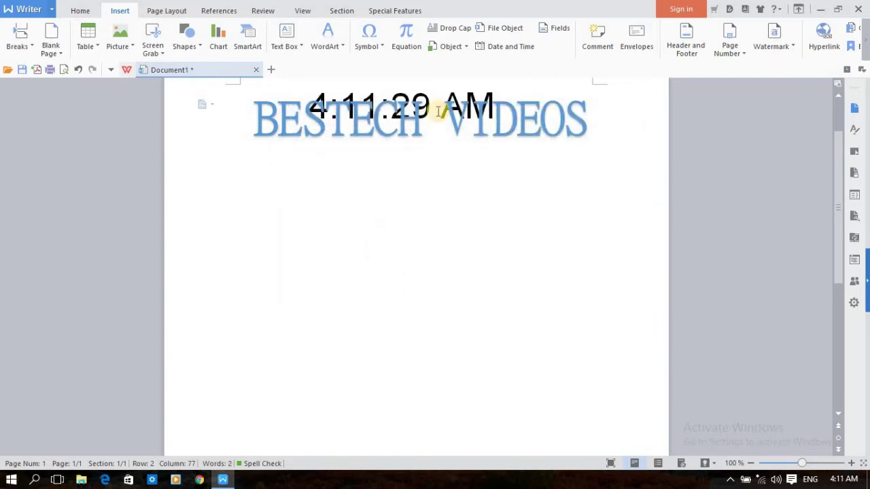
- Cut the WordArt down to 'BEDEOS', move it lower, then delete it with the time field
{"action": "left_click_drag", "start_coordinate": [491, 107], "coordinate": [301, 105]}
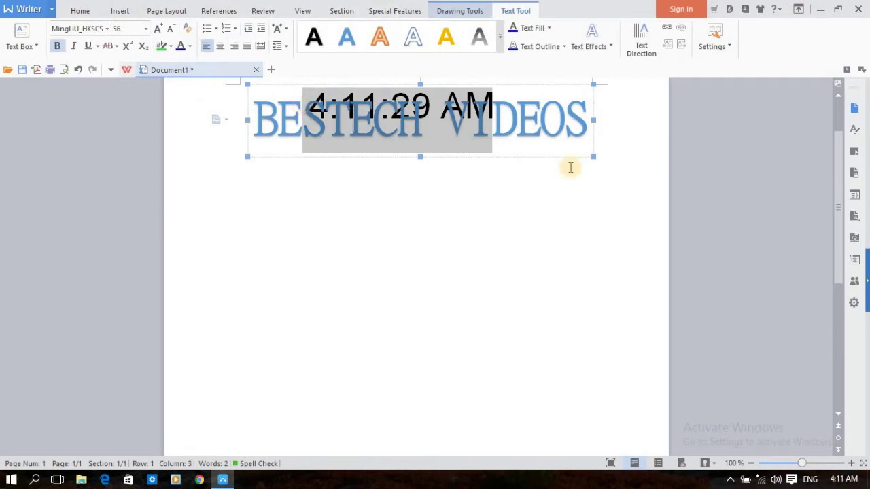
{"action": "key", "text": "Delete"}
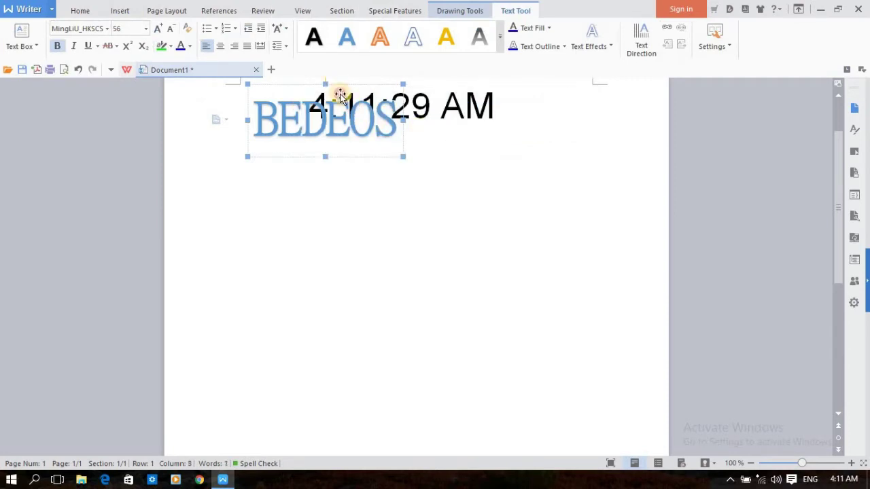
{"action": "left_click_drag", "start_coordinate": [336, 87], "coordinate": [419, 195]}
{"action": "left_click", "coordinate": [290, 102]}
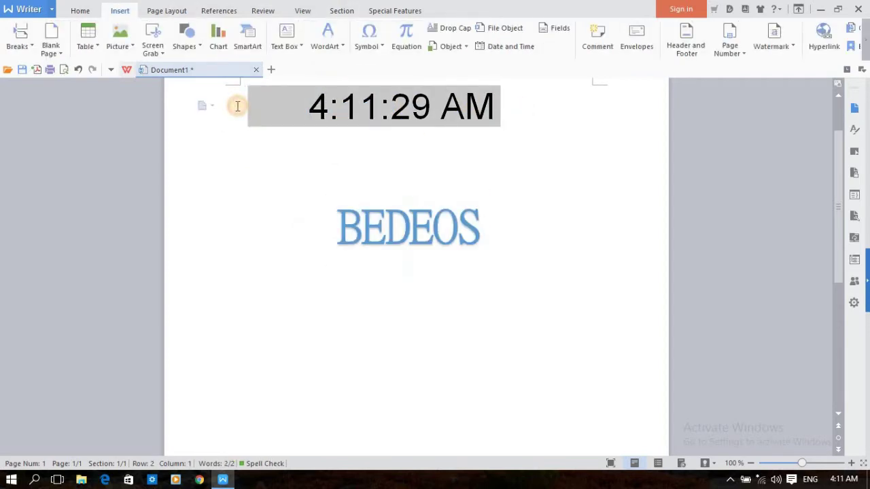
{"action": "key", "text": "Delete"}
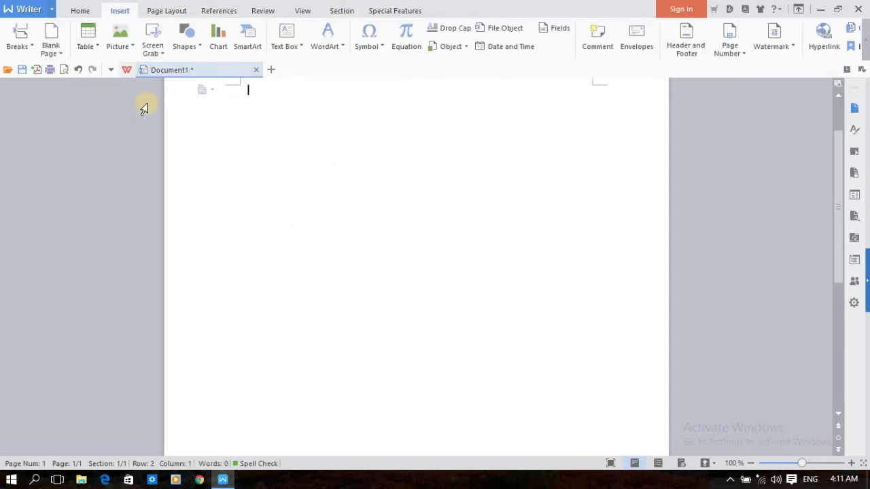
{"action": "left_click", "coordinate": [606, 49]}
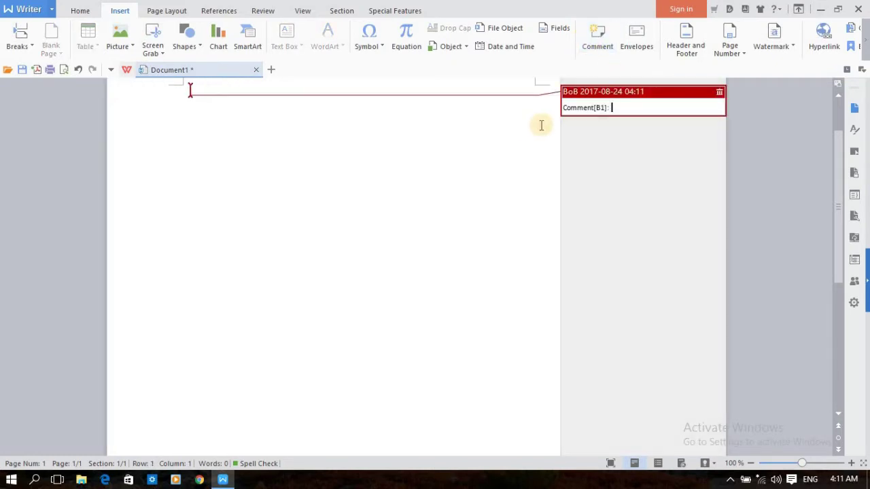
{"action": "type", "text": "LOSTD"}
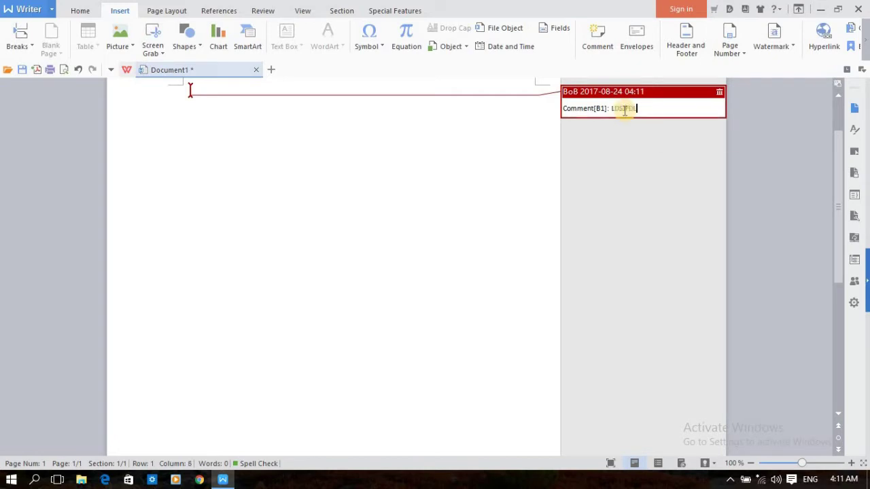
{"action": "key", "text": "Return"}
{"action": "type", "text": "\\"}
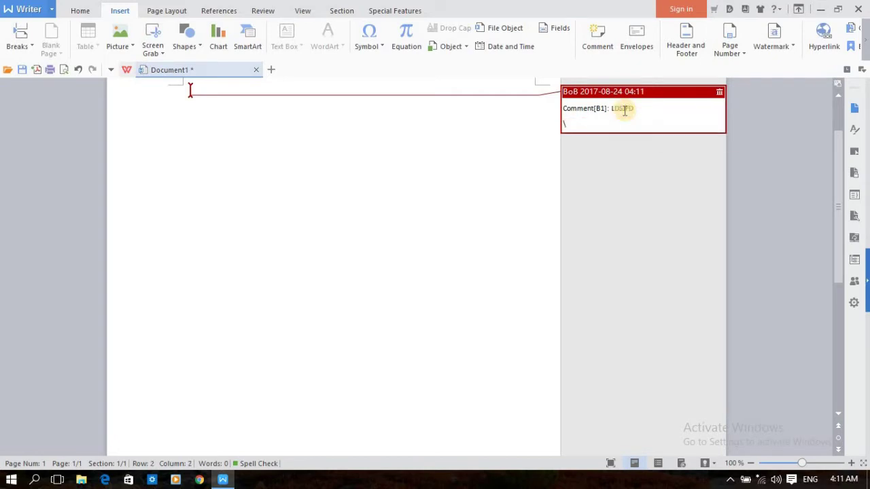
{"action": "left_click", "coordinate": [718, 91]}
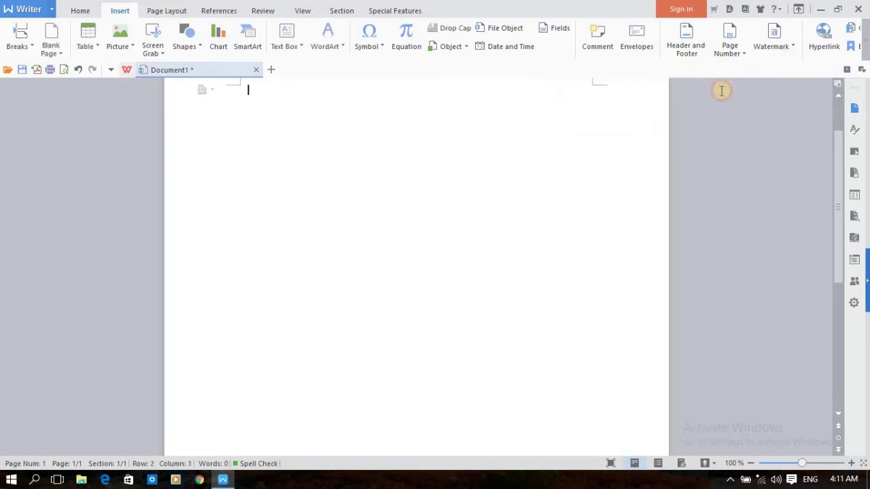
- Review the Envelopes dialog's delivery and return address options, then close it
{"action": "left_click", "coordinate": [646, 44]}
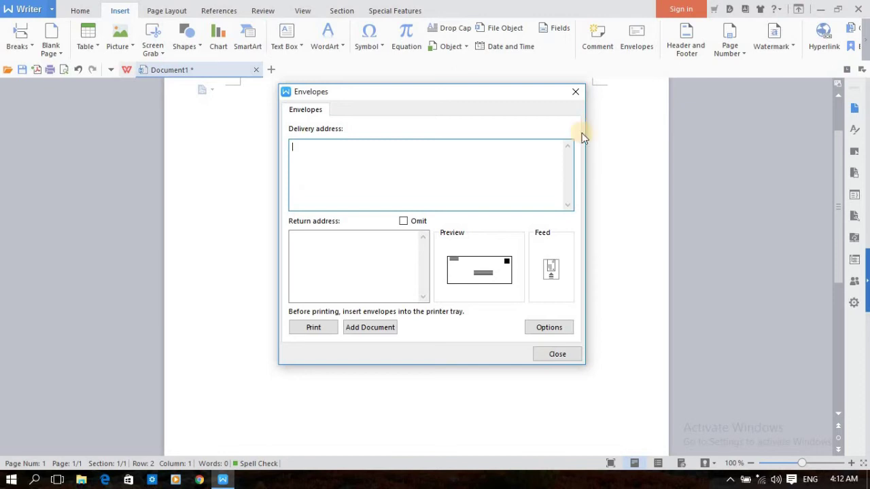
{"action": "left_click", "coordinate": [575, 92]}
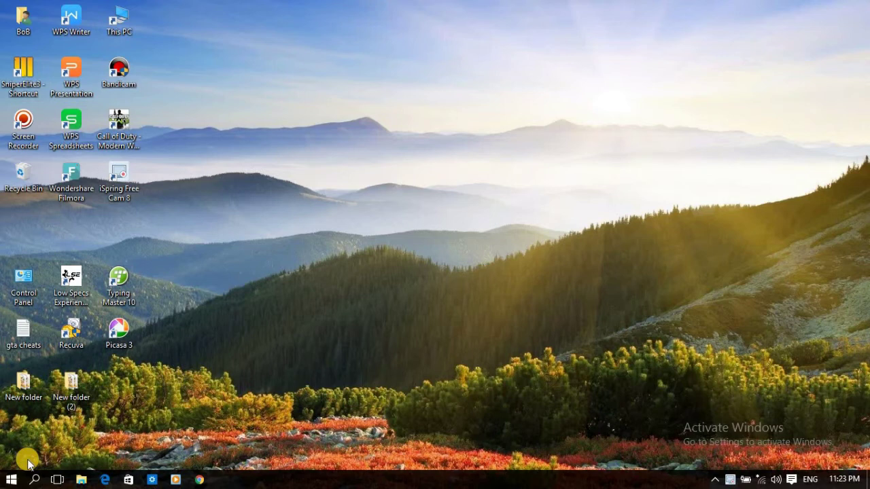
{"action": "right_click", "coordinate": [386, 66]}
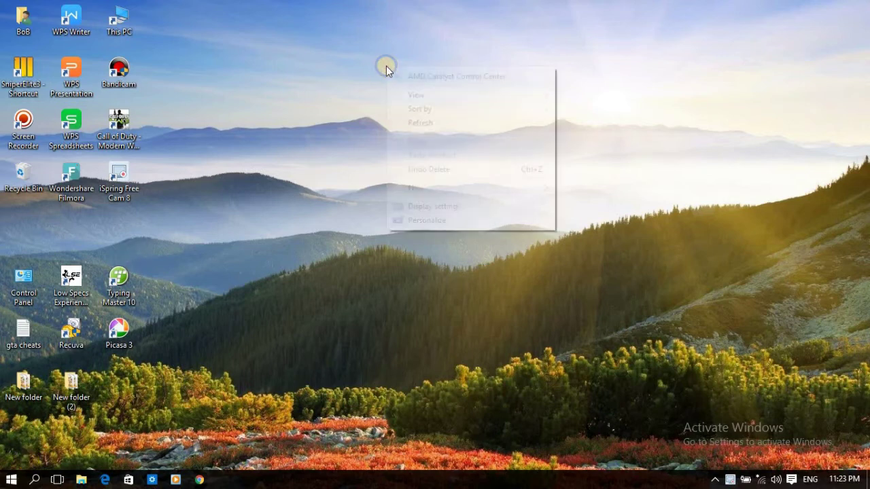
{"action": "left_click", "coordinate": [427, 123]}
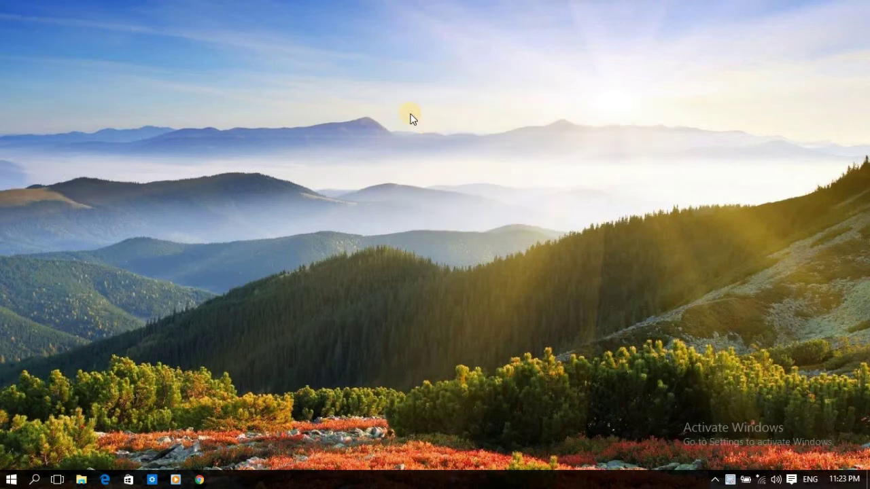
{"action": "right_click", "coordinate": [373, 72]}
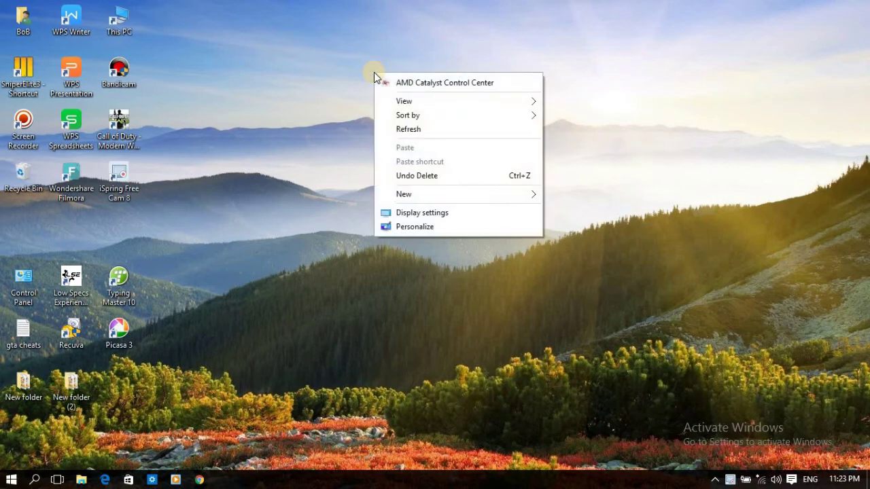
{"action": "left_click", "coordinate": [404, 127]}
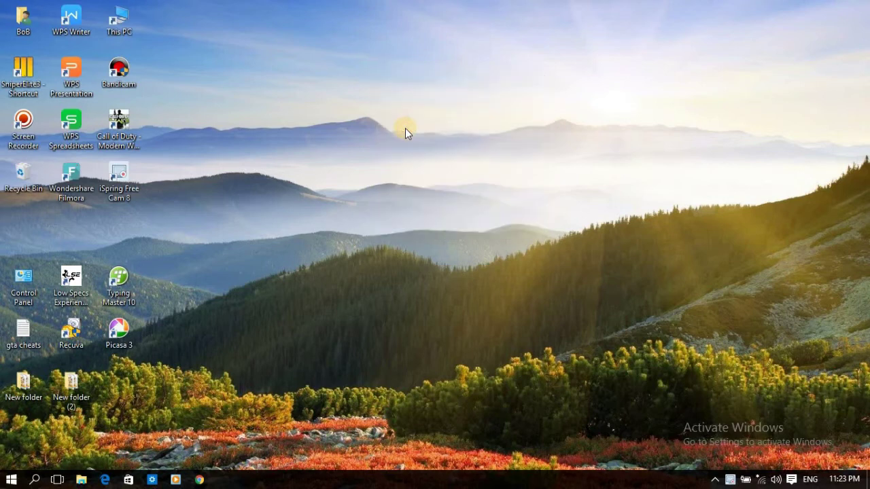
{"action": "right_click", "coordinate": [373, 89]}
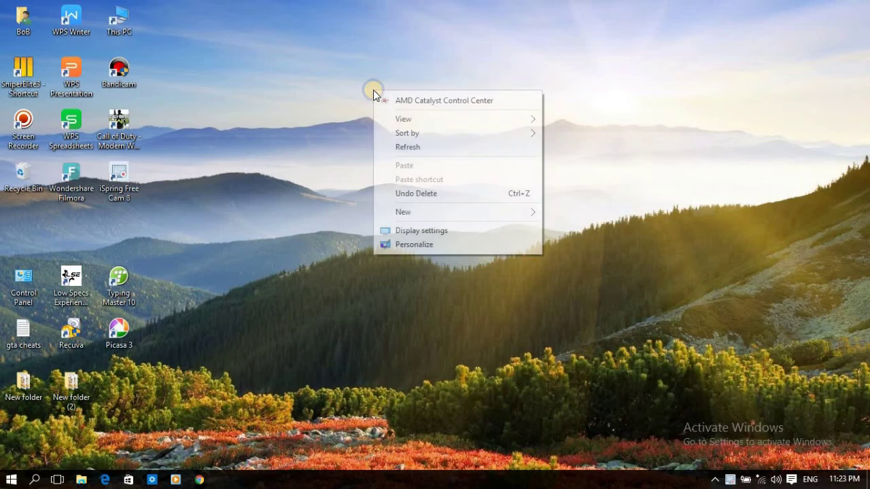
{"action": "left_click", "coordinate": [403, 148]}
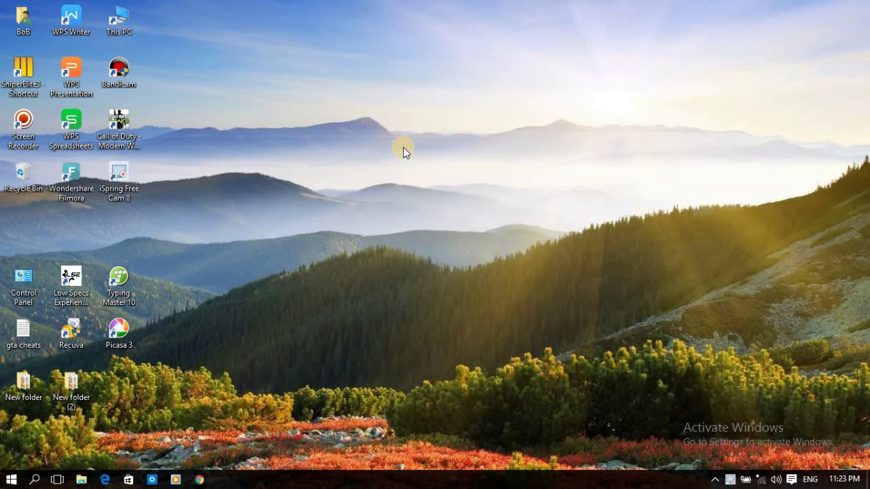